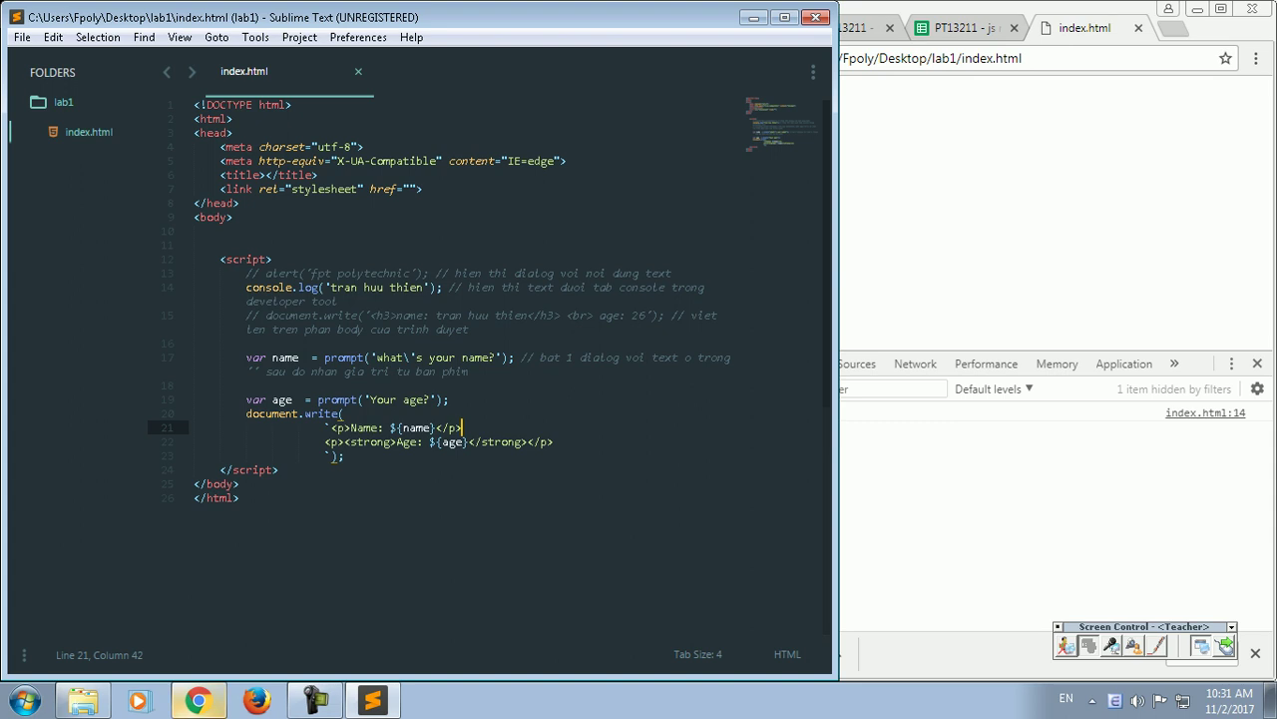
- Switch to Chrome, copy the PT13211-WEB course link from the LMS page, and enlarge the browser window
key("alt+Tab")
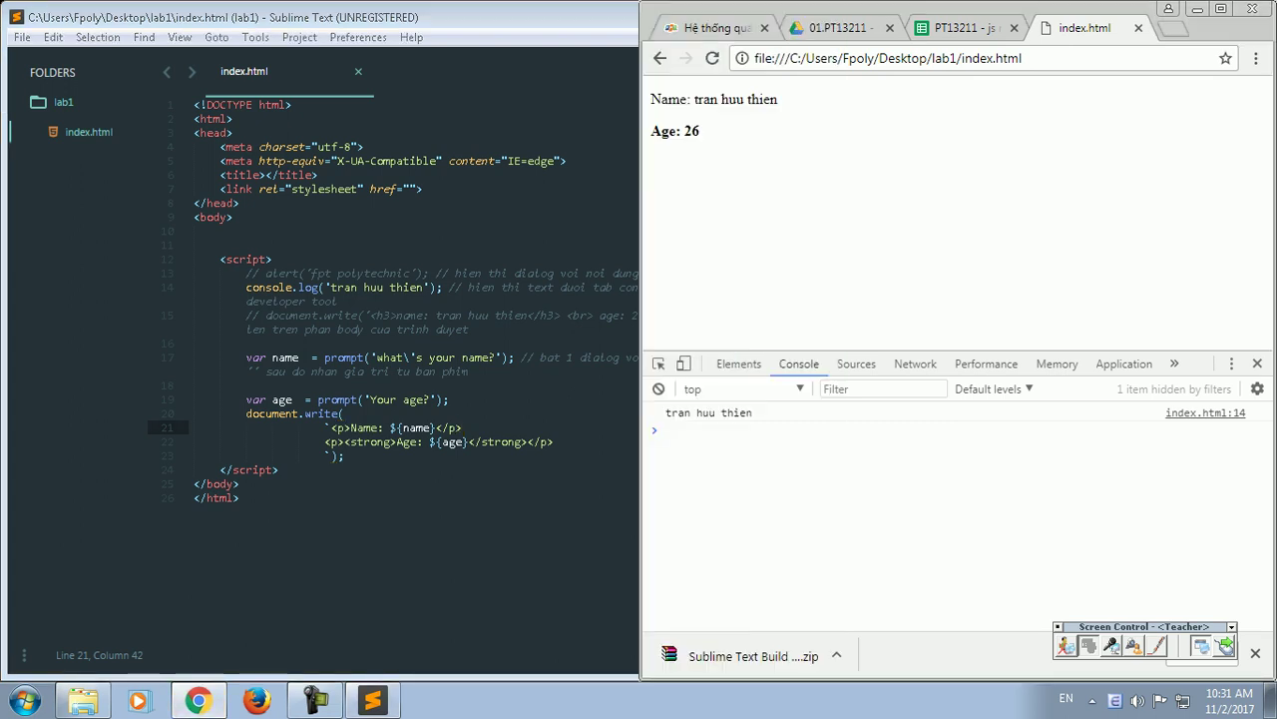
key("ctrl+1")
right_click(909, 143)
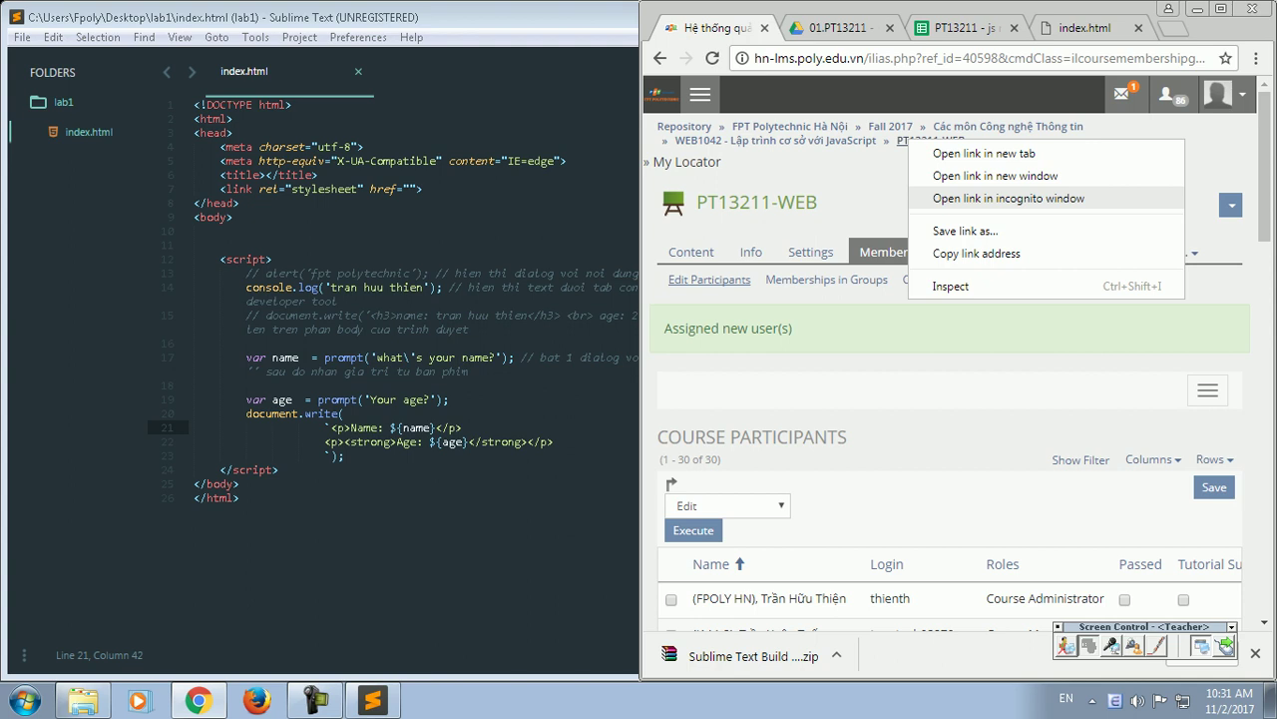
left_click(977, 254)
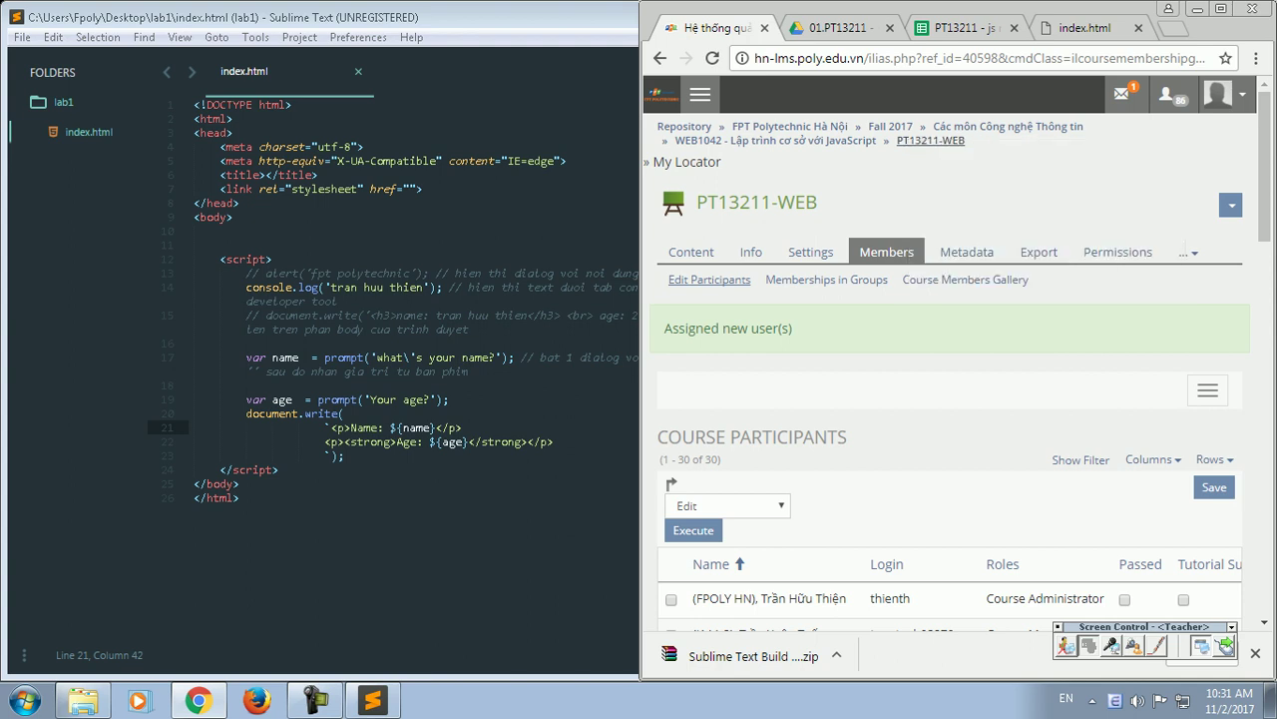
key("ctrl+l")
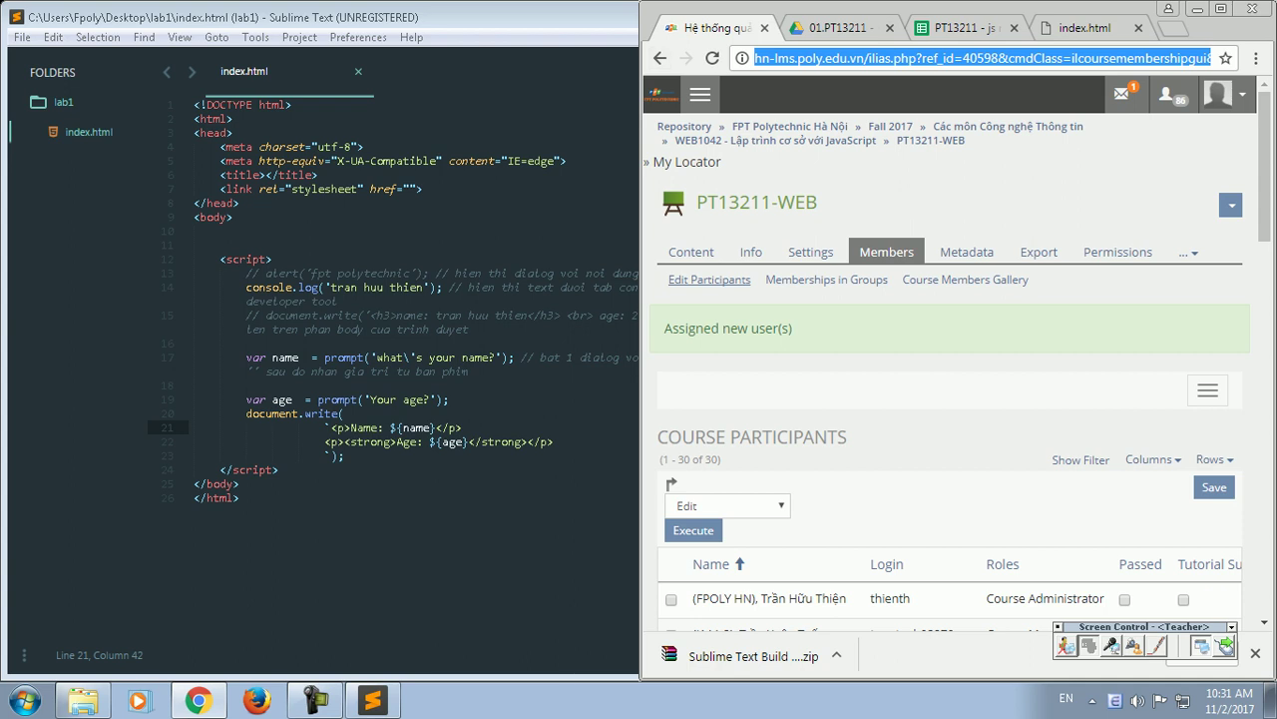
key("super+Up")
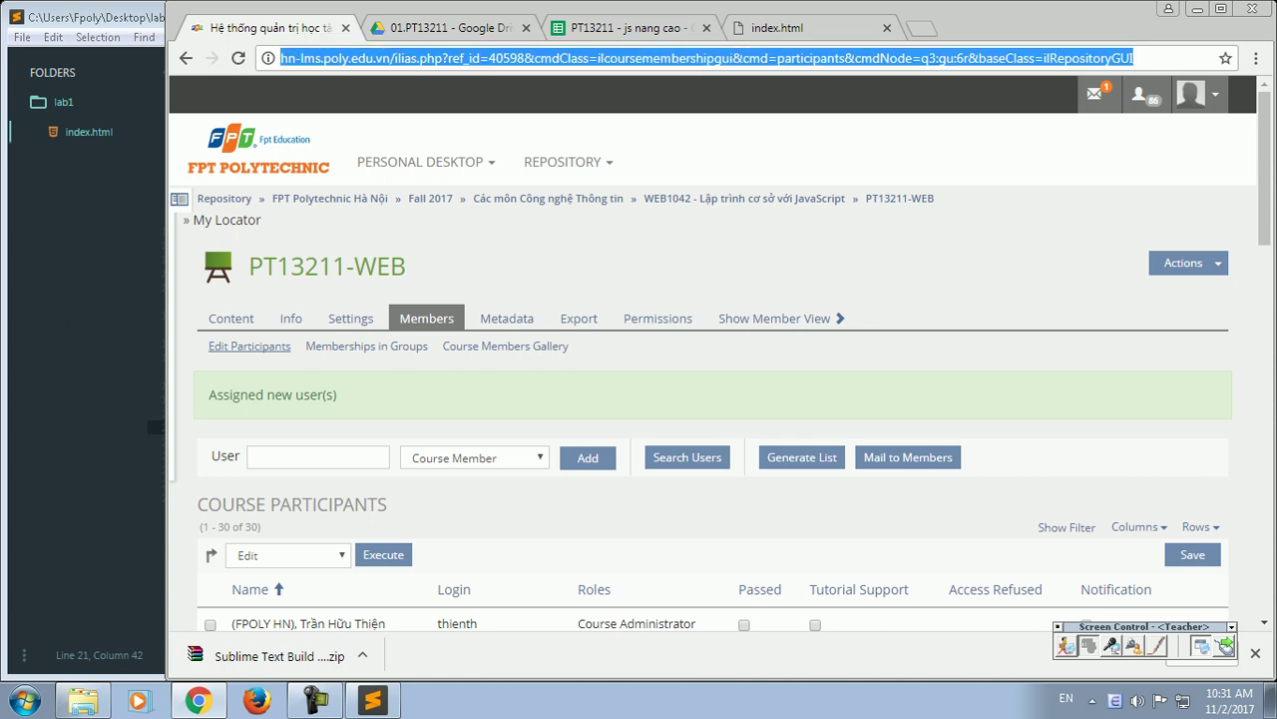
- Sign back in to the LMS with the Google account and open the copied PT13211-WEB course link
key("Return")
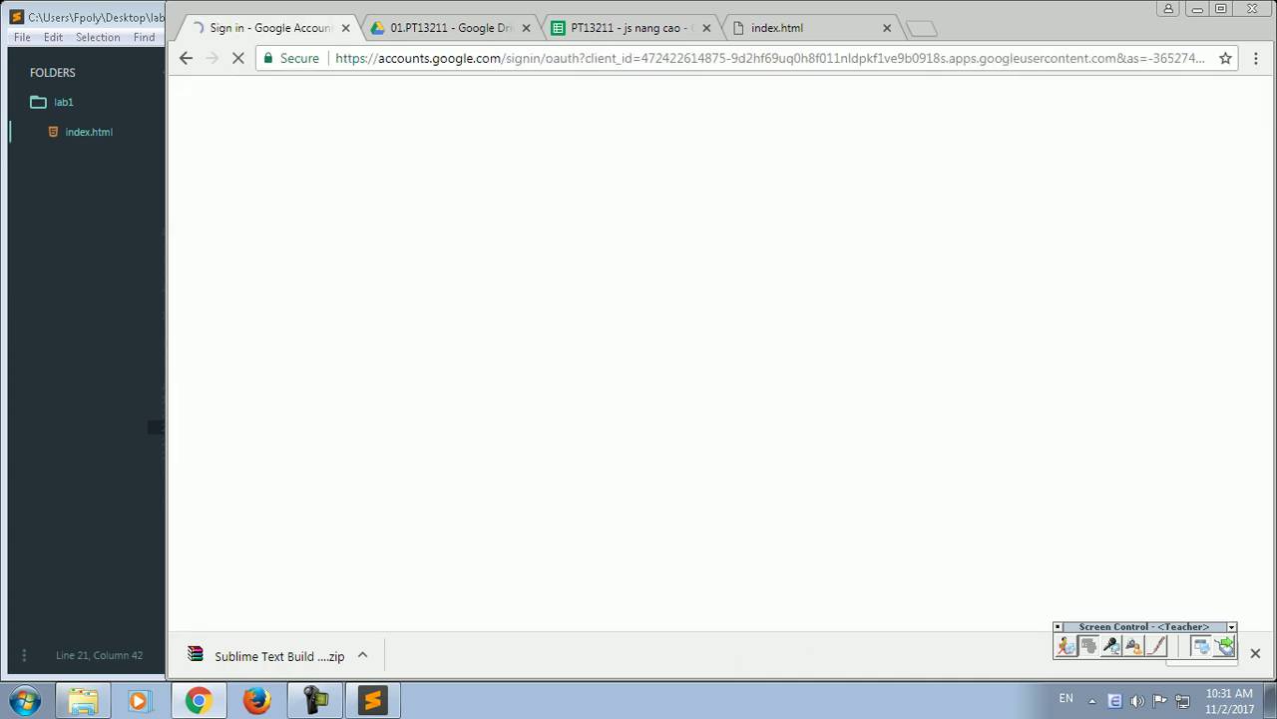
left_click(648, 288)
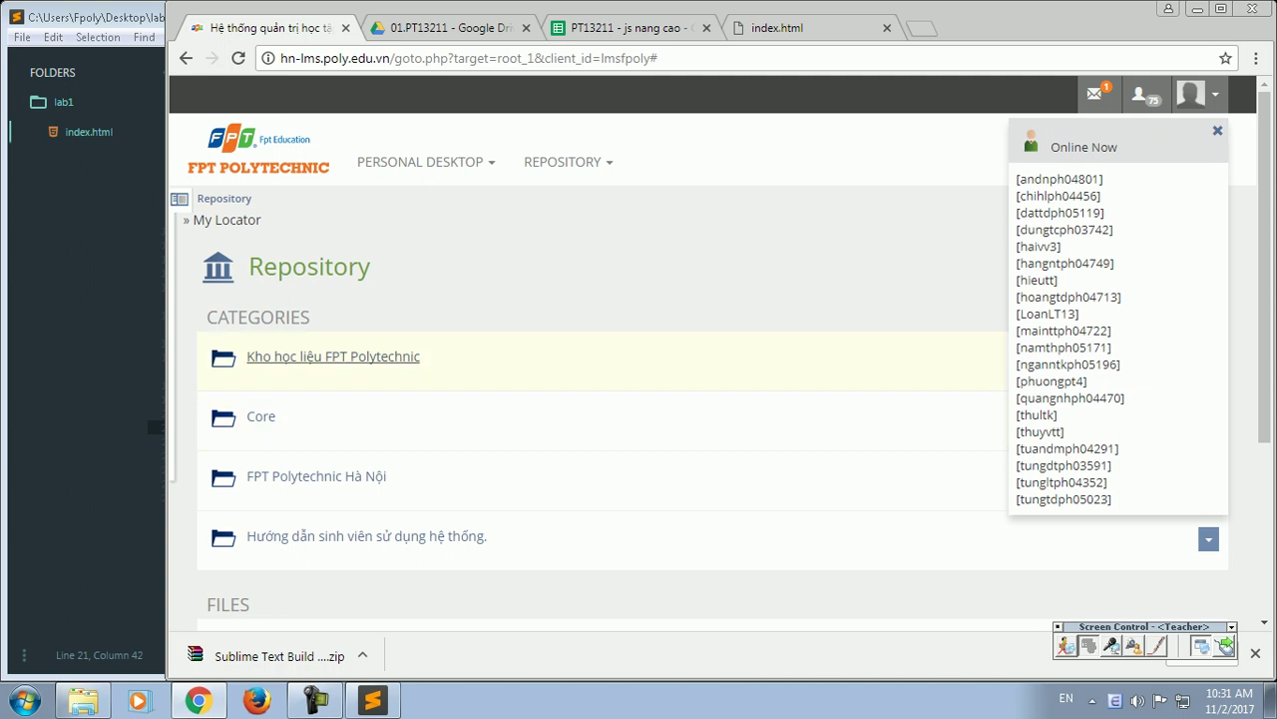
key("ctrl+l")
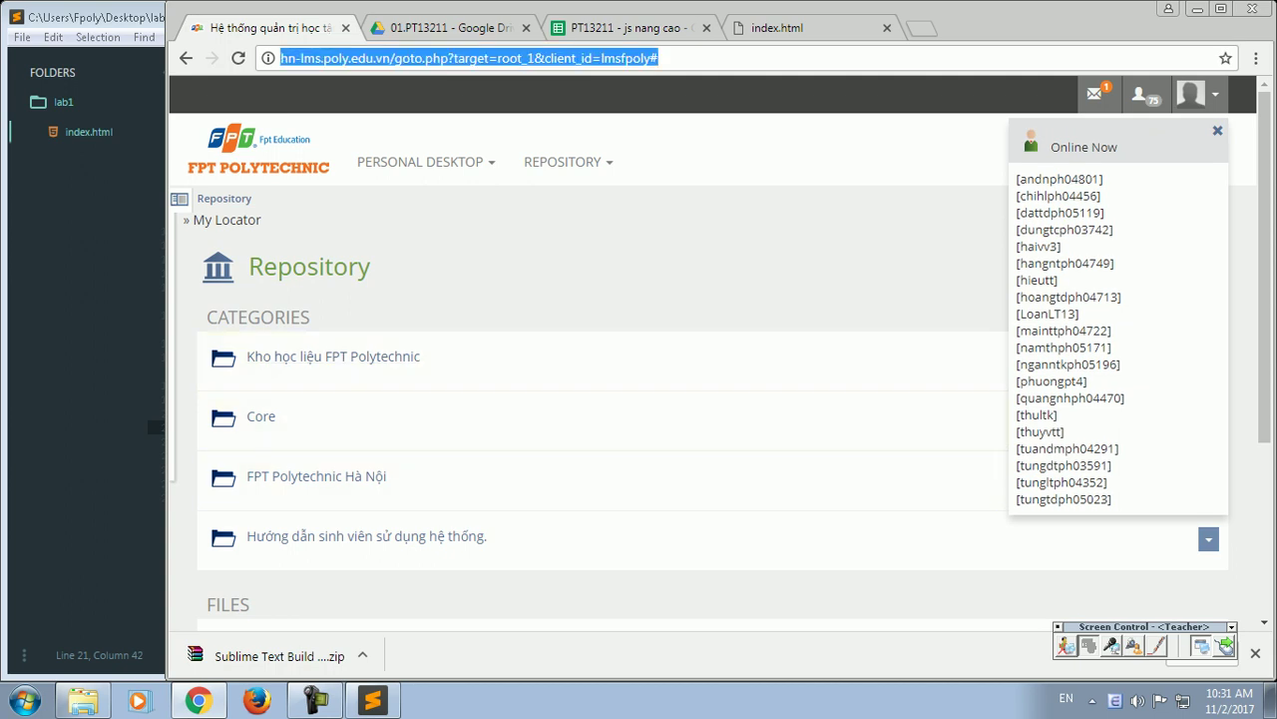
key("Return")
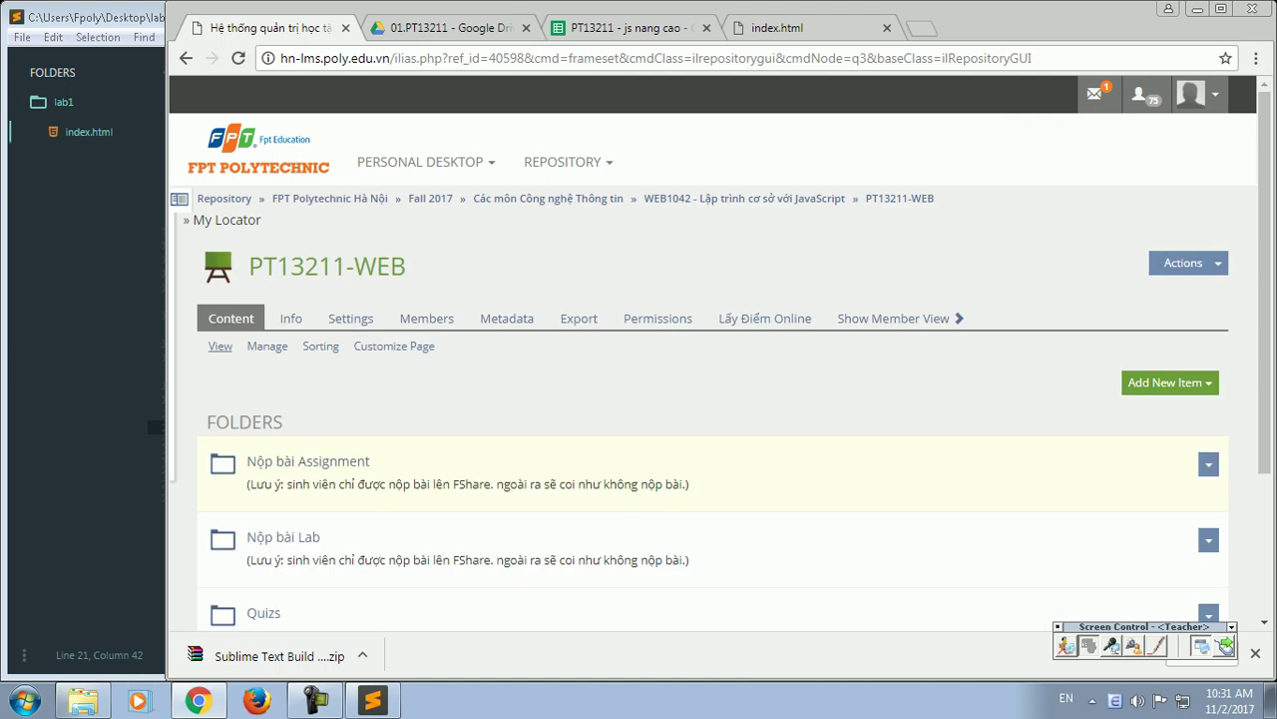
- Open the general settings of the Lab 1 exercise in the "Nộp bài Lab" folder
scroll(214, 234, "down", 3)
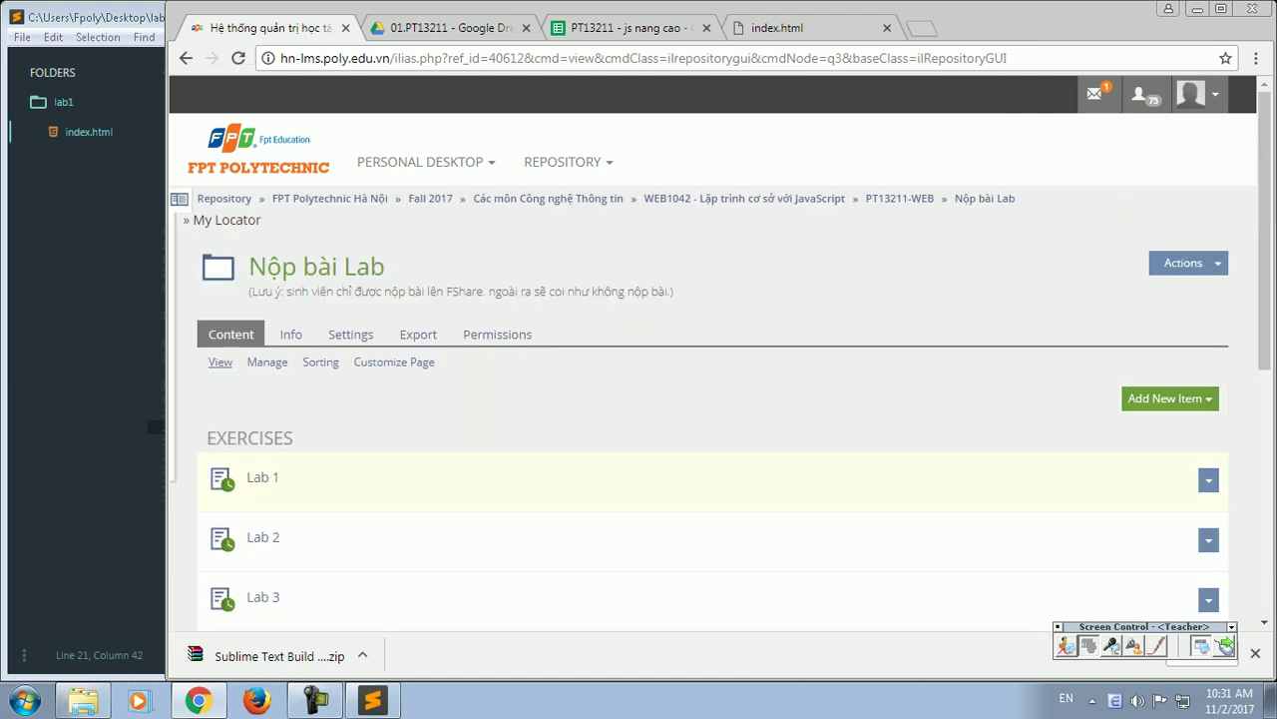
left_click(262, 477)
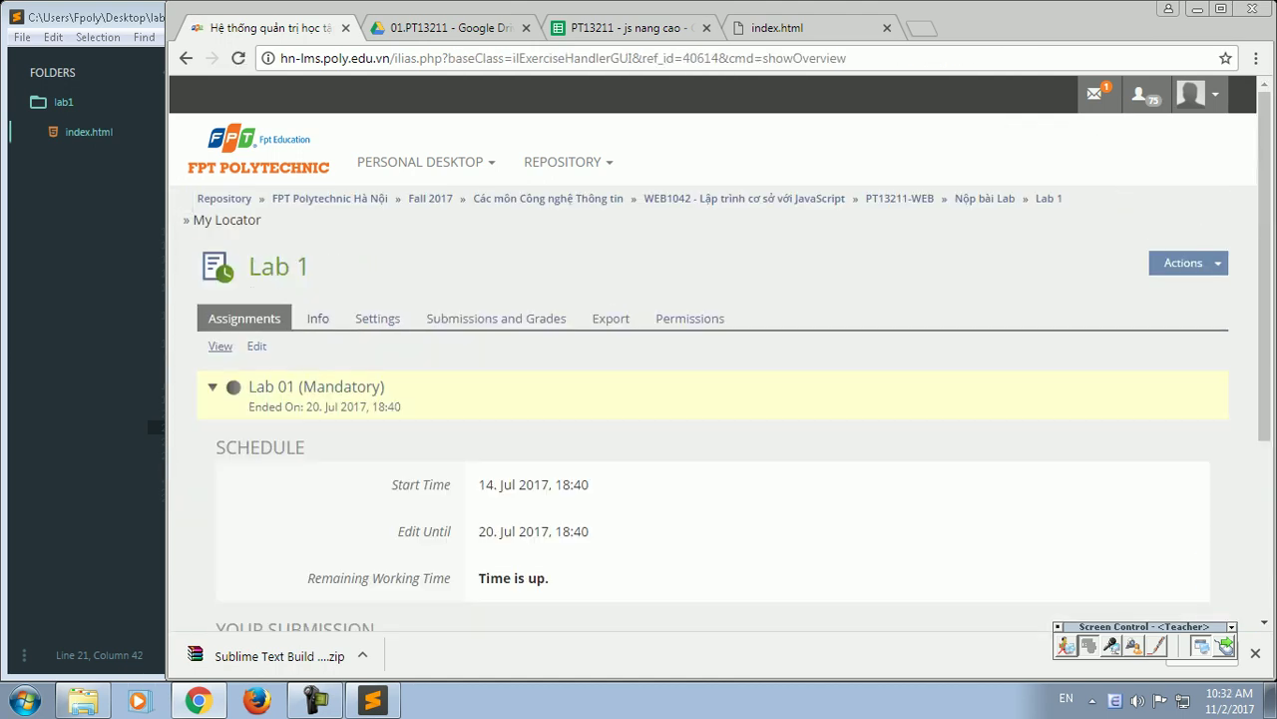
left_click(377, 318)
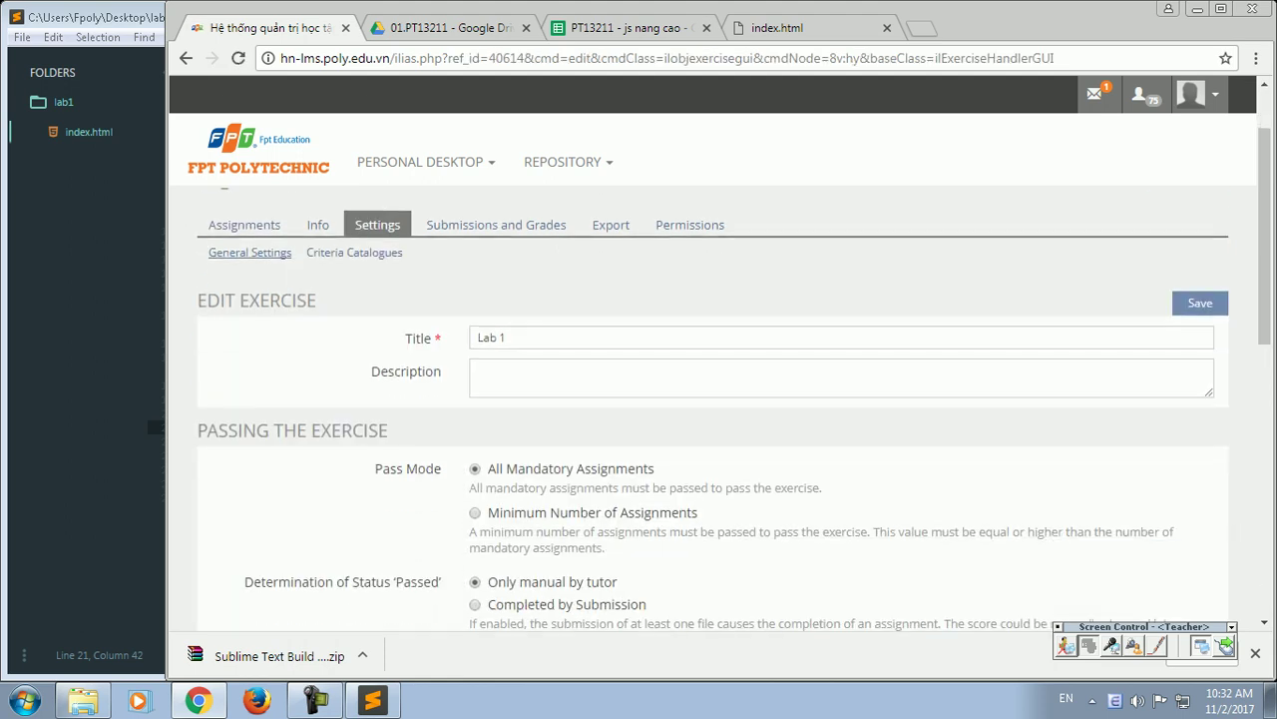
- Enter "Tạo 5 file cong.html, tru.html, nhan.html, chia.html, chia-lay-du.html" as the first line of the exercise description
type("Thu")
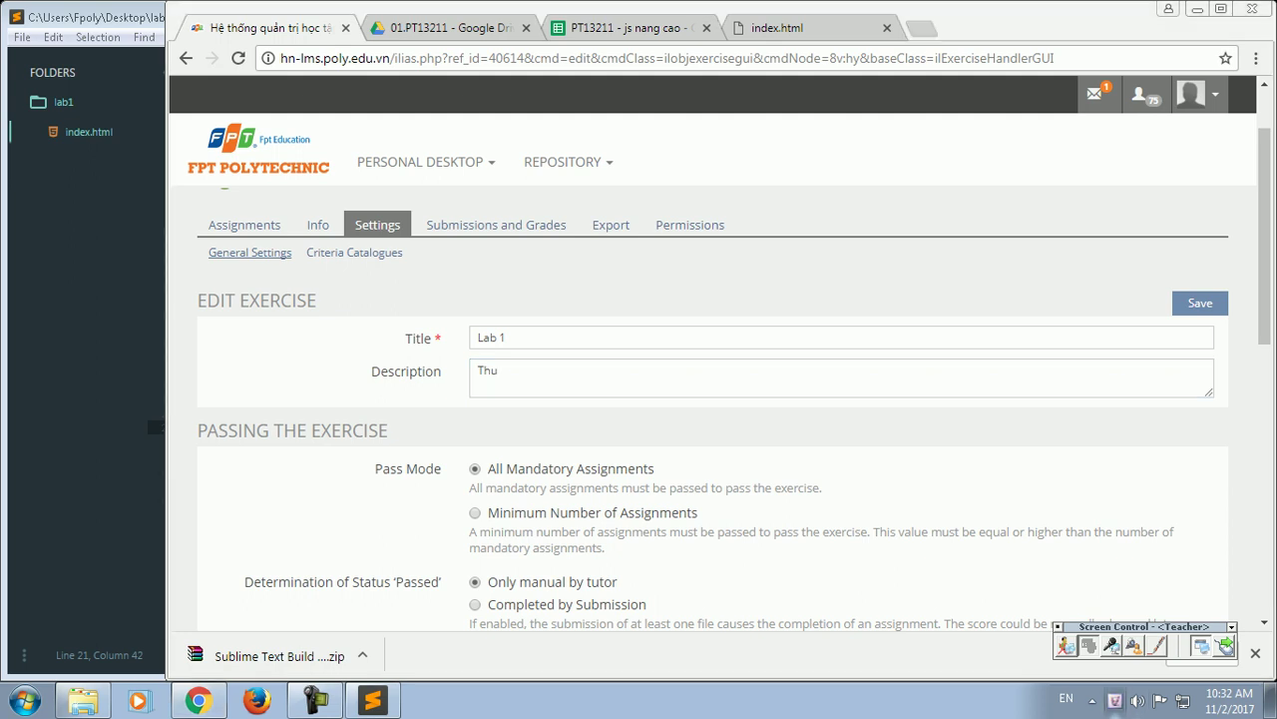
key("ctrl+a")
type("Ta")
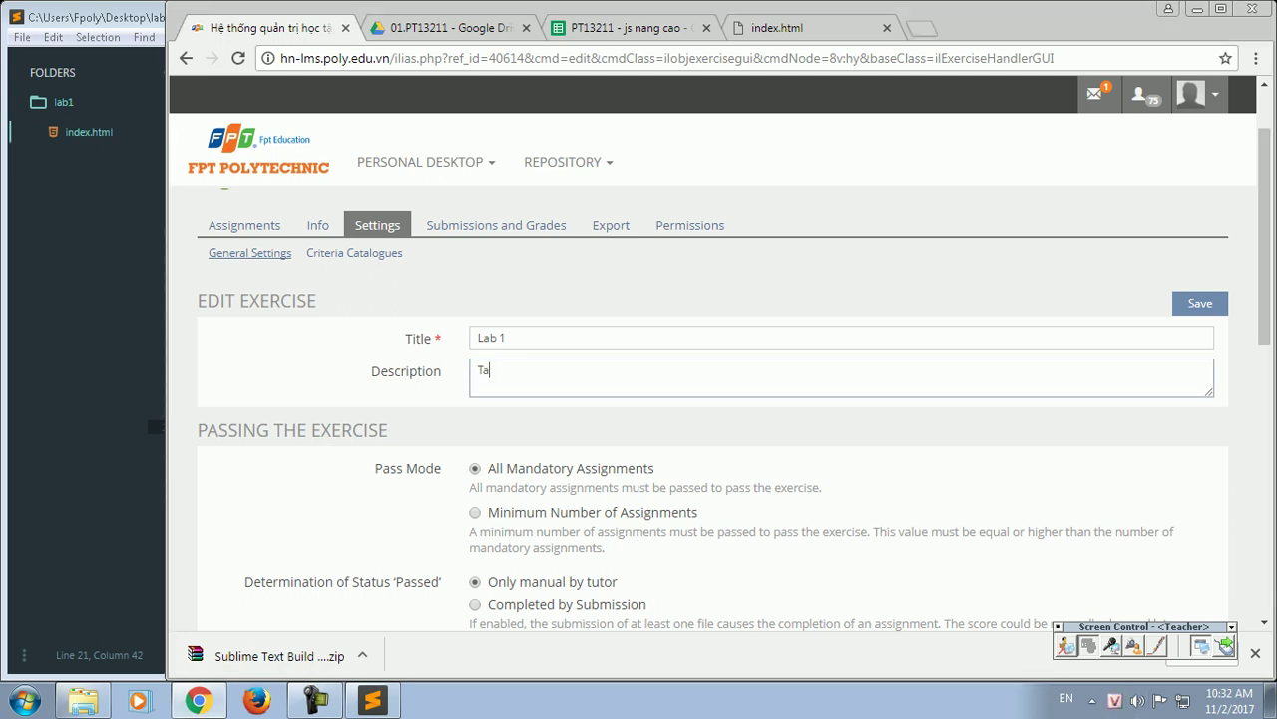
type("o 5 file cong.html, tru.")
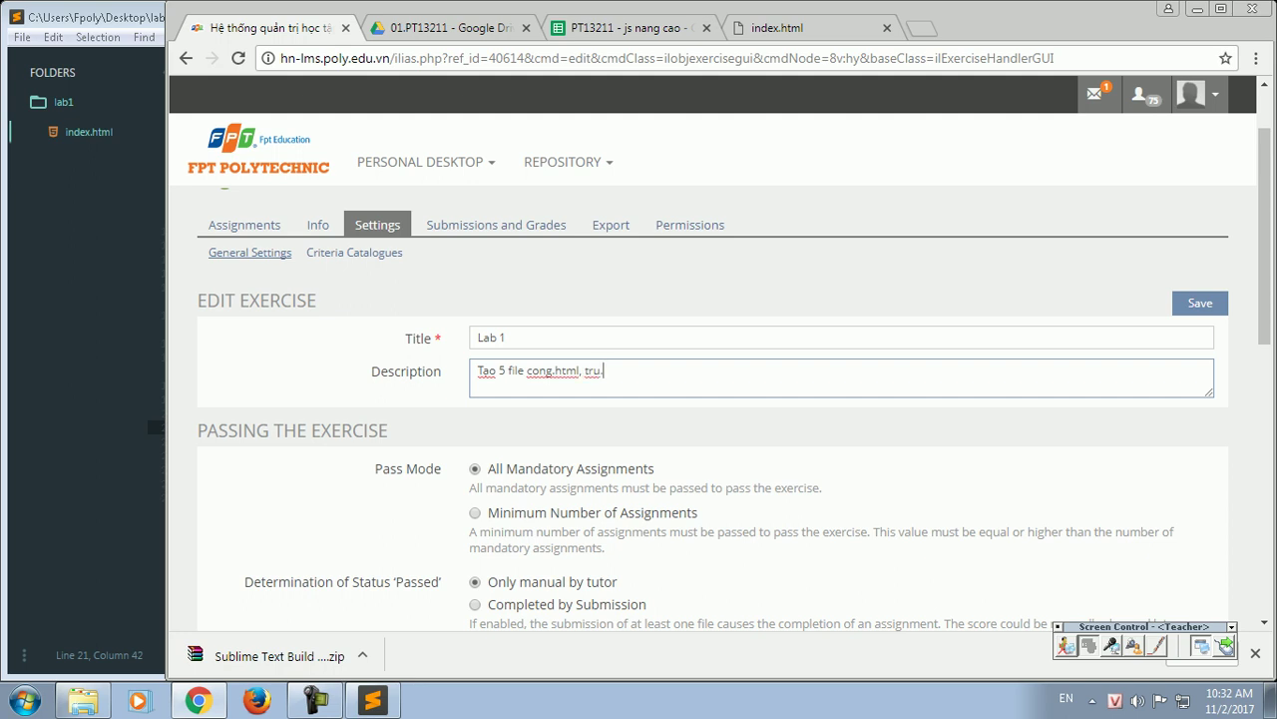
type("html, nhan,.html, chia.html, chia")
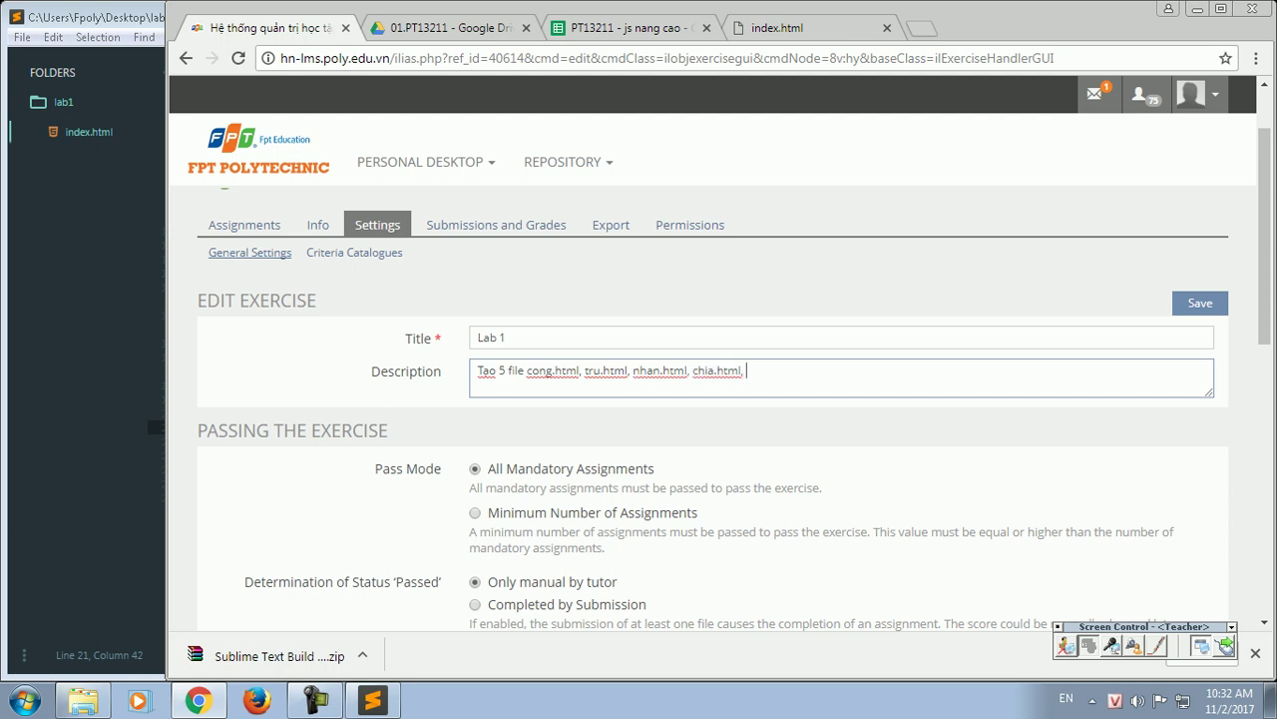
type("-lay-du.html")
key("Return")
- Begin the second description line with "- Các file này khi load ra thì đều hiển thị 2 prompt để set giá trị cho"
type("- Các")
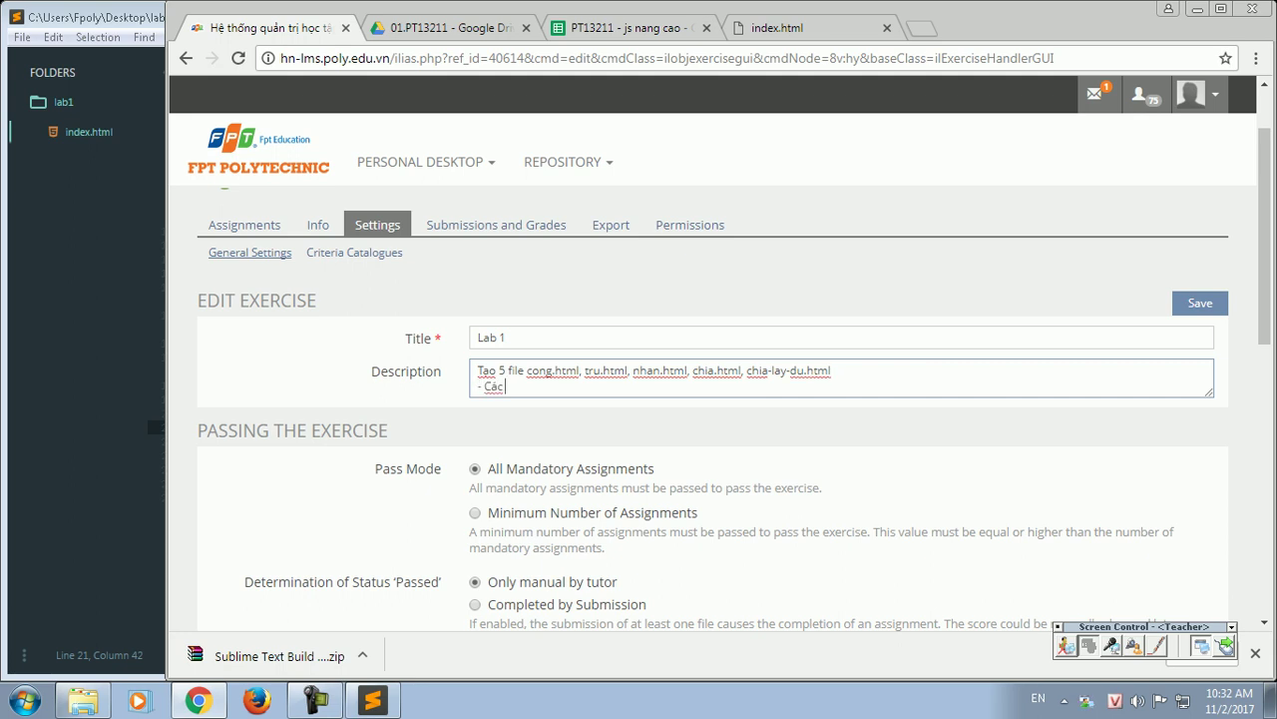
type(" file này ")
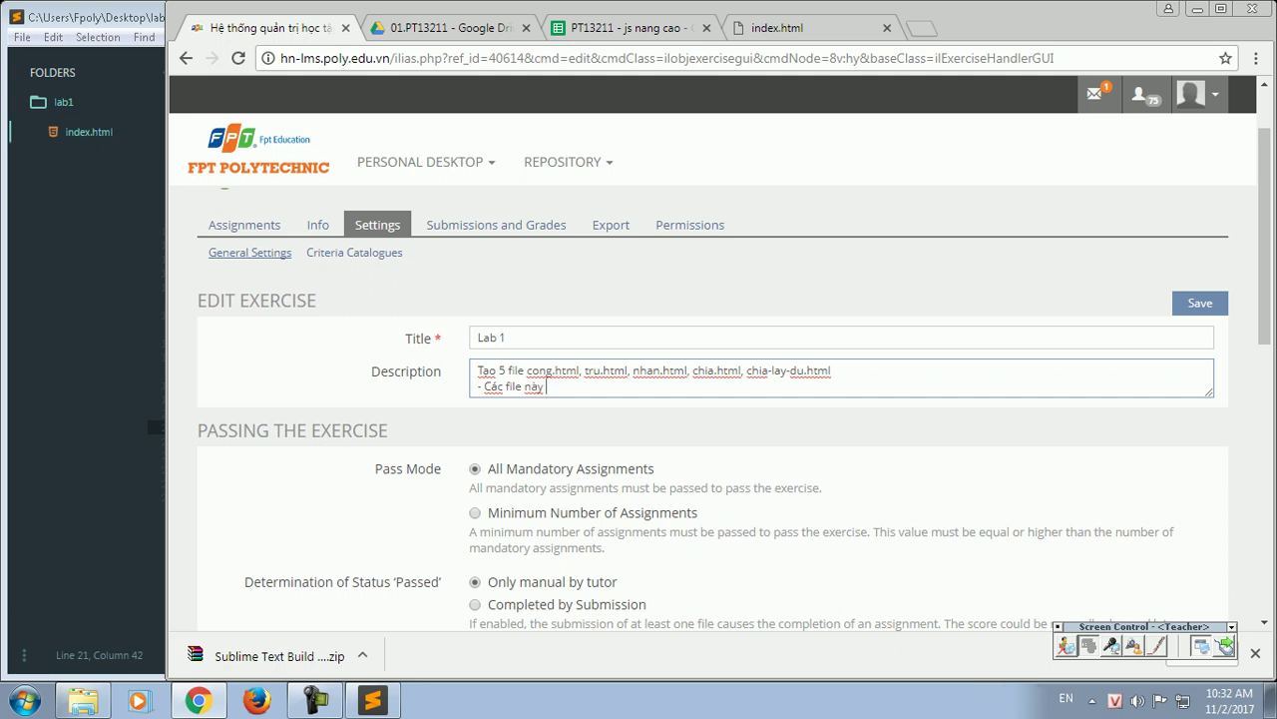
type("khi load ra thì đều hie")
type("n thị ")
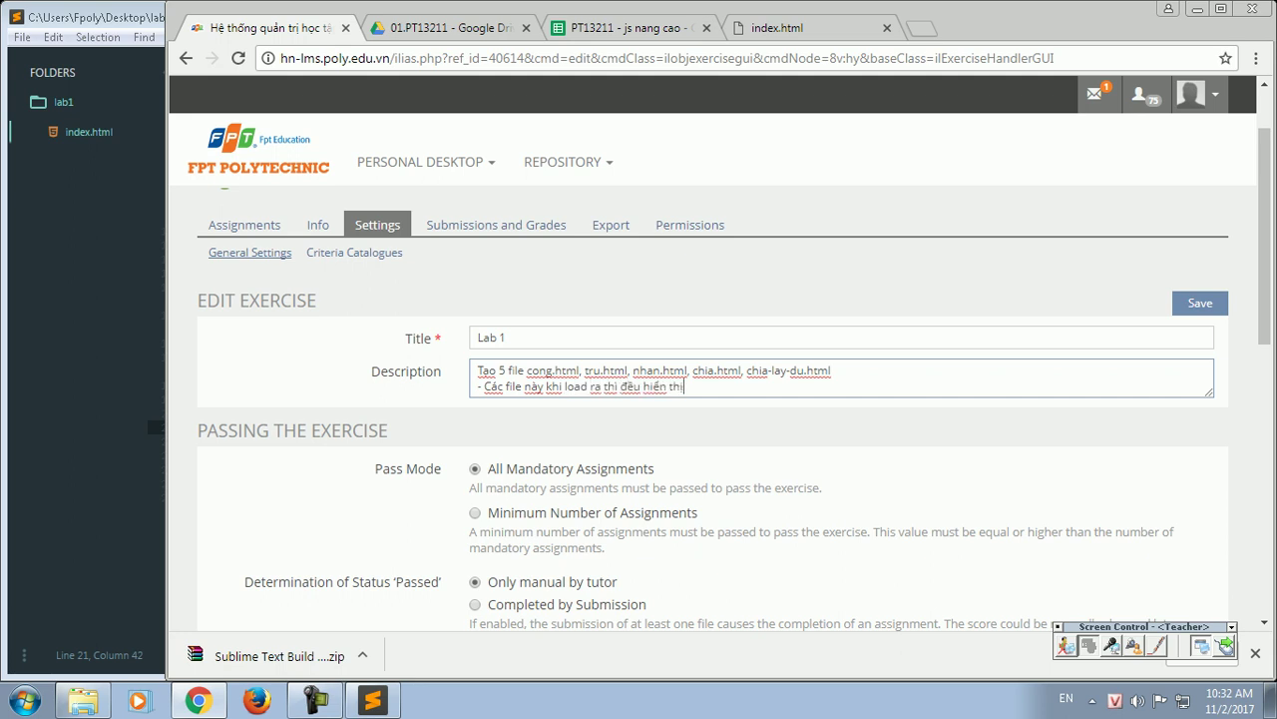
type("2 prompo")
key("BackSpace")
type("t để set giá trị cho")
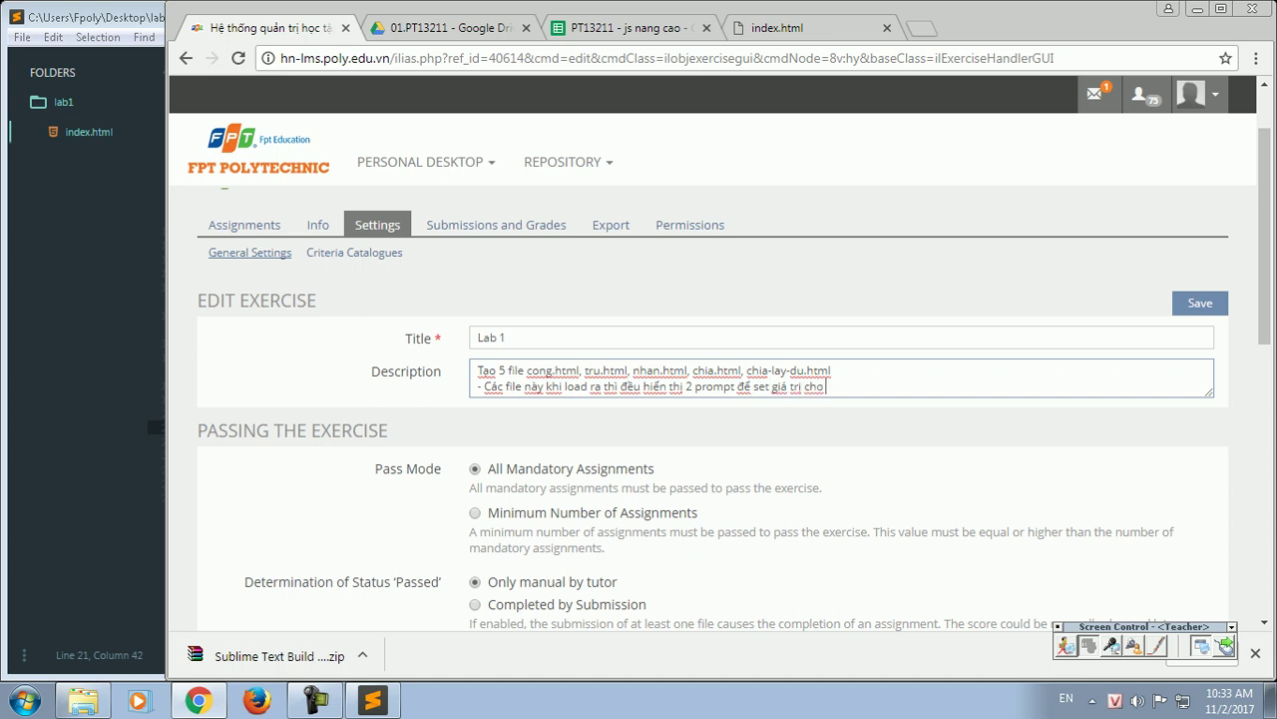
- Continue the second description line with "2 biến x và y (ví dụ x = 5, y = )"
type(" 2 biến x va")
type(" y ()")
type("ví du")
type(" x=")
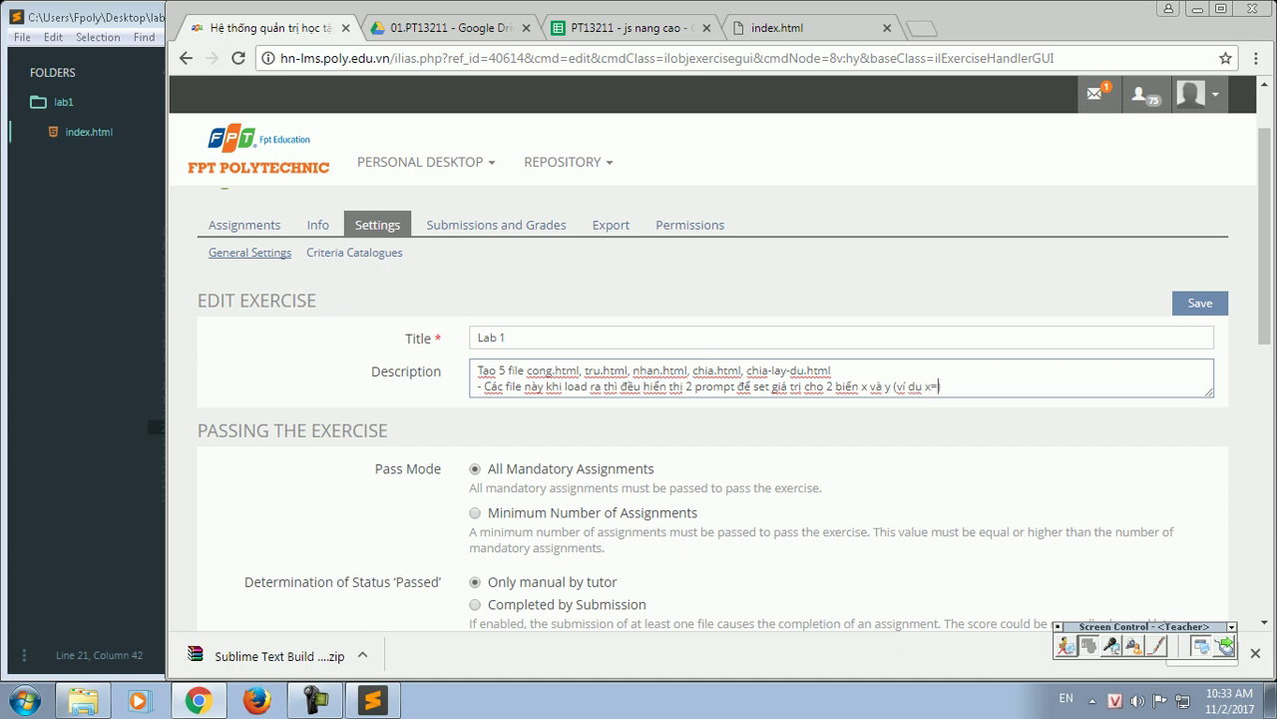
key("BackSpace")
key("BackSpace")
type("= 5")
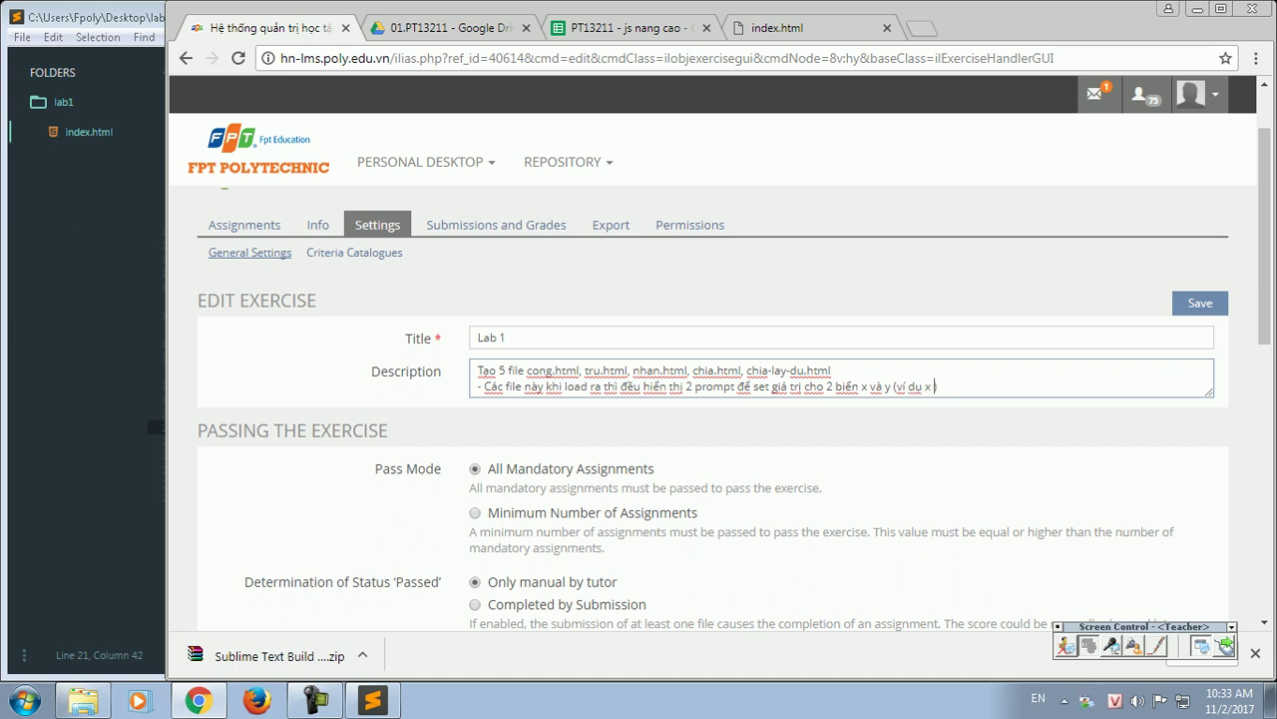
type(", y =")
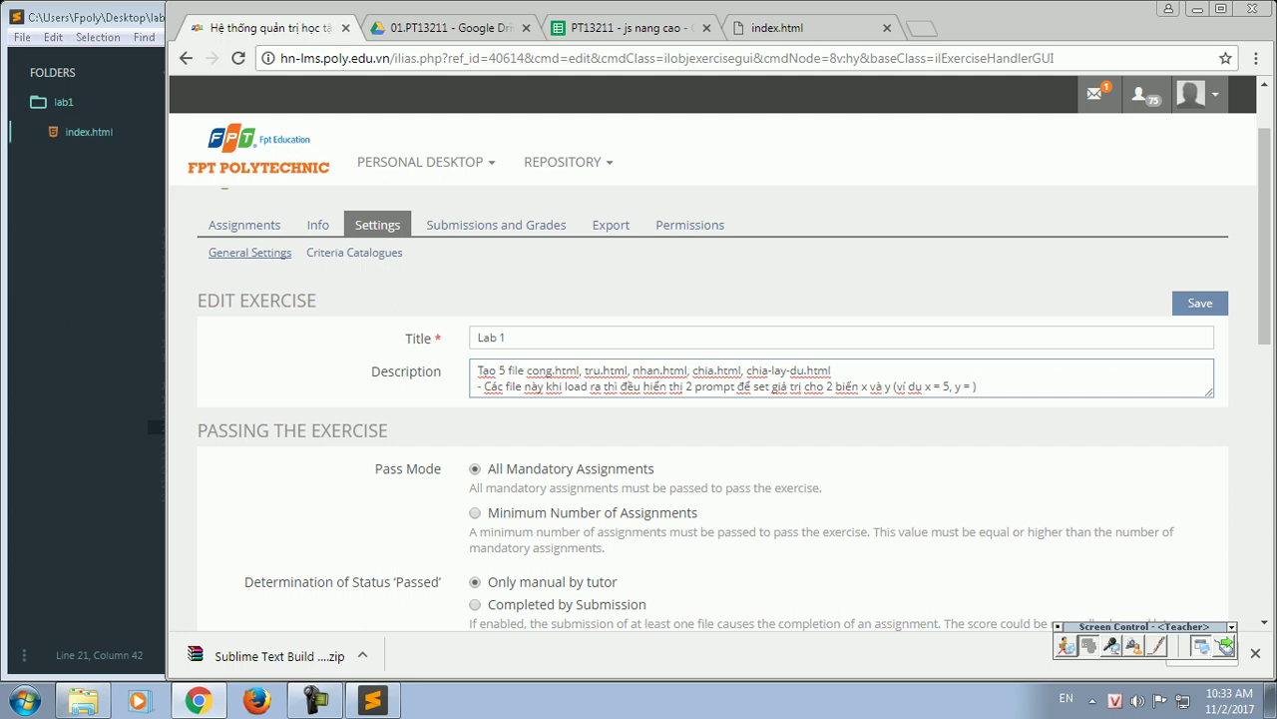
- Change the example values in the second description line to x = 10, y = 2 and start a new line
key("Left")
key("Left")
key("Left")
key("Left")
key("Left")
key("BackSpace")
key("BackSpace")
type("10,")
type("2")
key("End")
key("Return")
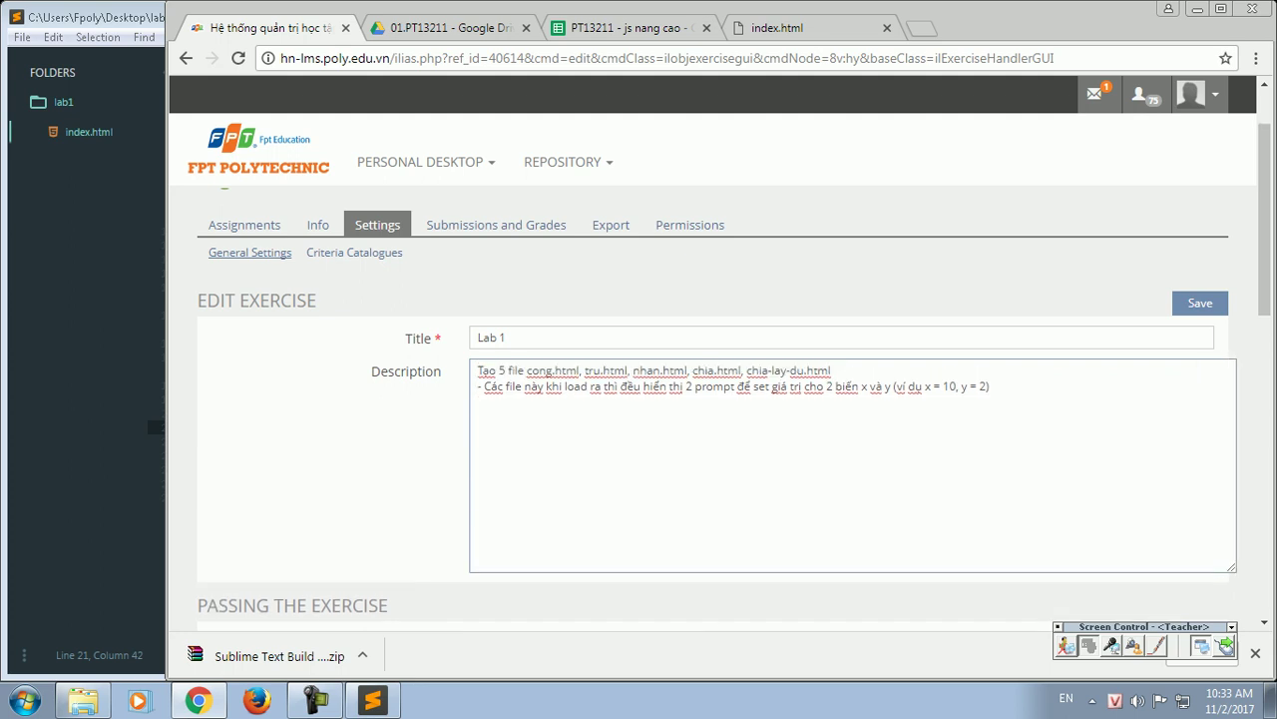
- Add the description line "- sau khi nhập xong 2 prompt thì hiển thị ra kết quả trên màn hình"
type("- sau khi nha")
type("p xong 2 ")
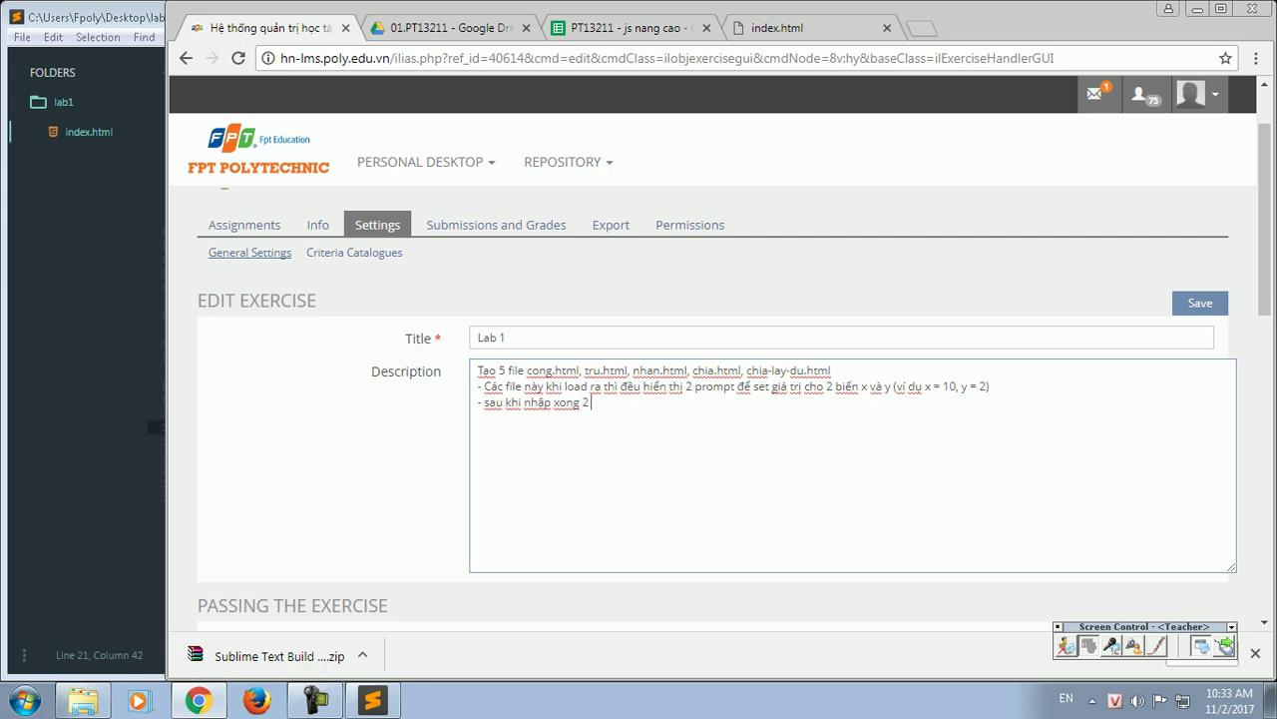
type("prom")
type("pt tihf")
key("BackSpace")
key("BackSpace")
key("BackSpace")
key("BackSpace")
type("thì hiển thị ra")
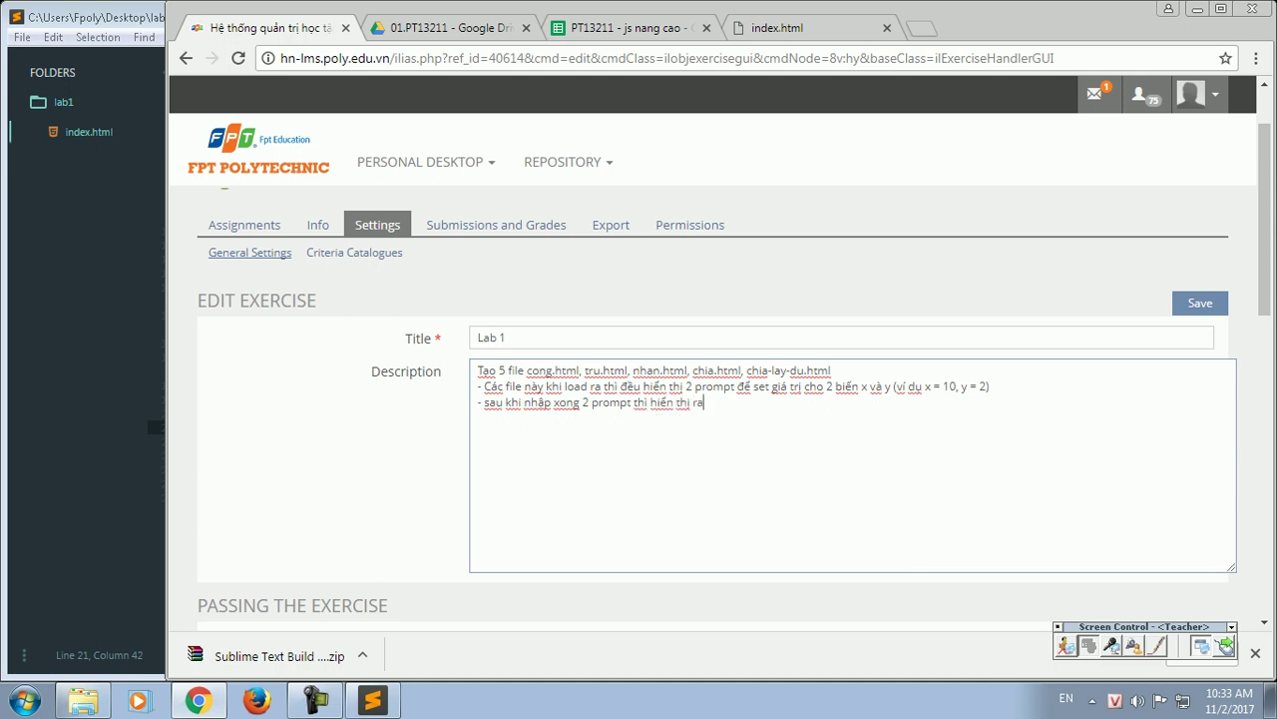
type(" kết quả trên màn hinh")
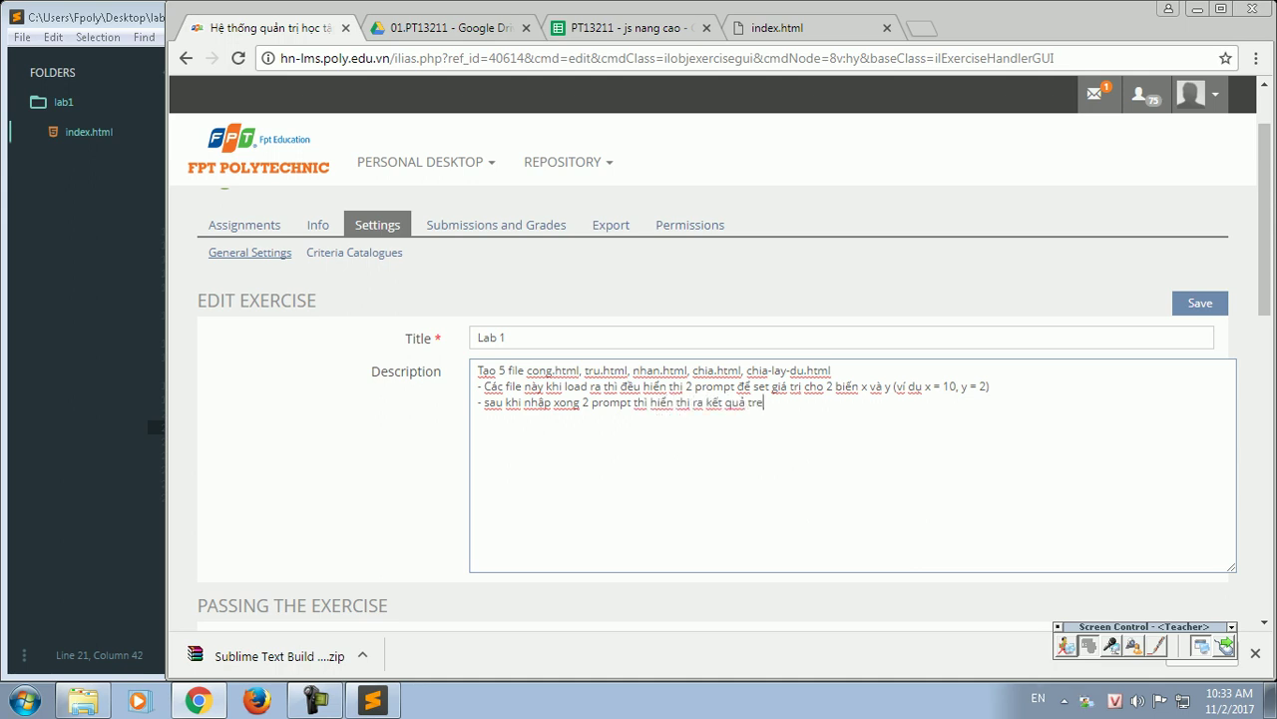
- Append the note "(sử dụng document write)" to the third description line
type("s *()")
key("BackSpace")
key("BackSpace")
type("(su")
type("wr dung docu")
type("ment ")
type("write")
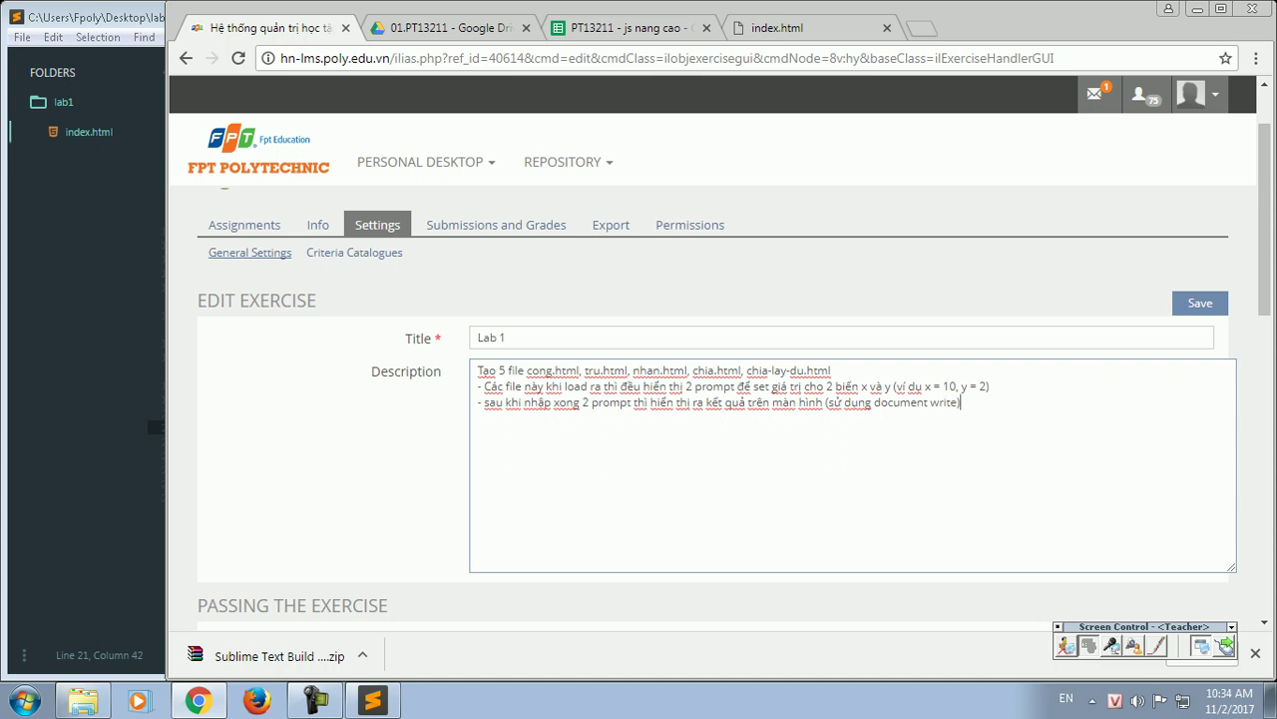
- End the third description line with "với mẫu:" and add the sample line "- cong.html => 10+2=12" below it
type("ới mâu:")
key("Return")
type("- cong.html => 10+2=12")
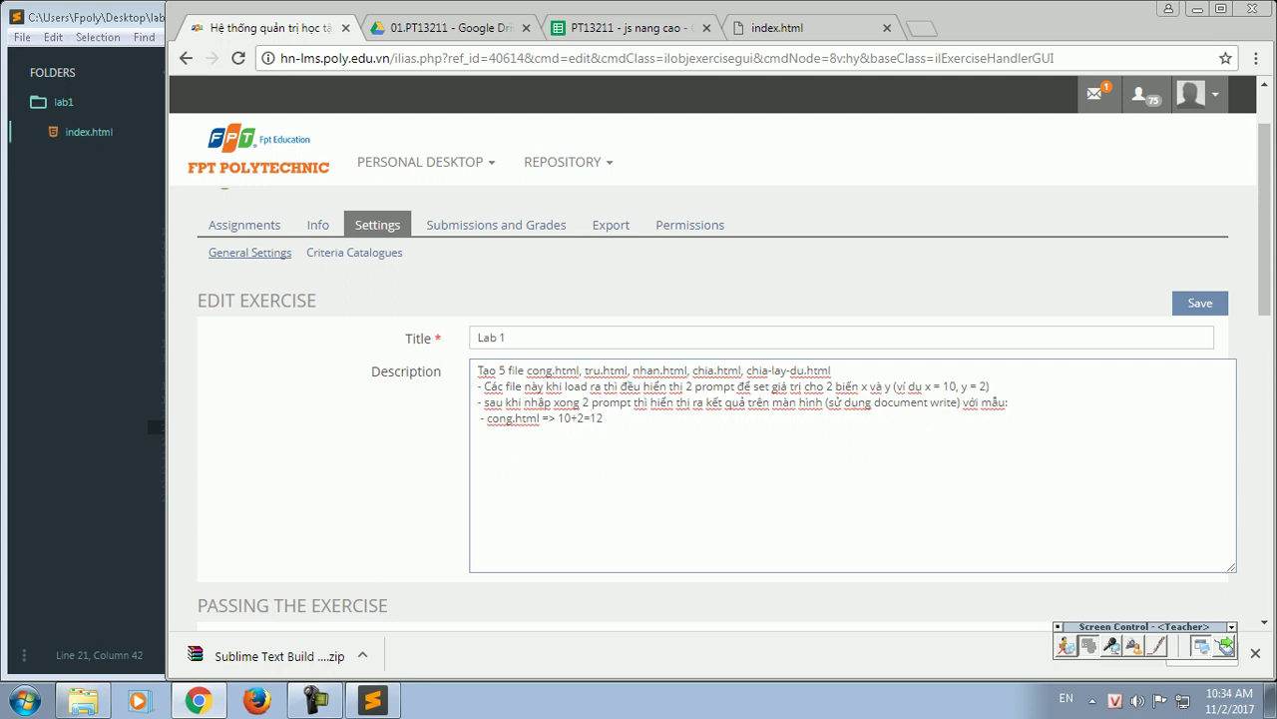
- Duplicate the sample line as "- tru.html => 10-2=8", add a closing "...." line, and save the exercise settings
key("shift+Home")
key("ctrl+c")
key("End")
key("ctrl+v")
double_click(499, 433)
type("tru")
left_click(559, 433)
key("Delete")
type("-")
key("BackSpace")
key("BackSpace")
type("8")
key("Return")
type("....")
left_click(1201, 303)
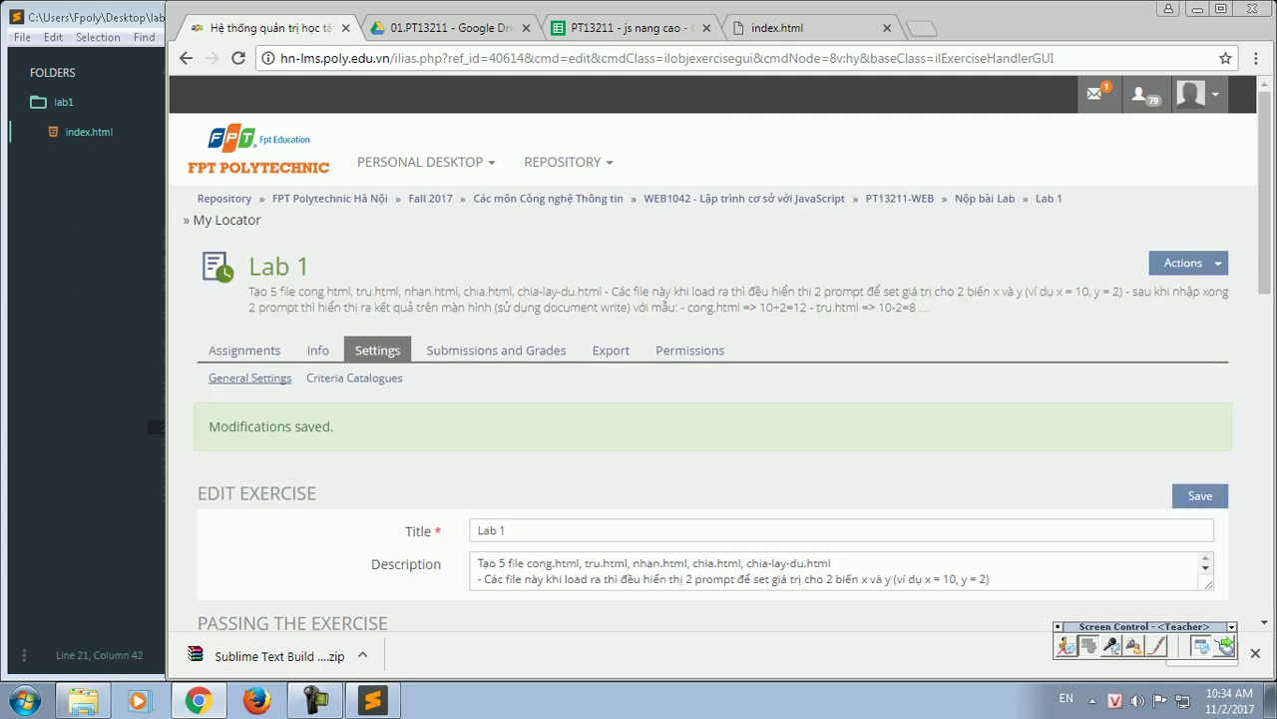
- Copy the entire description text from the Lab 1 exercise settings
left_click(240, 351)
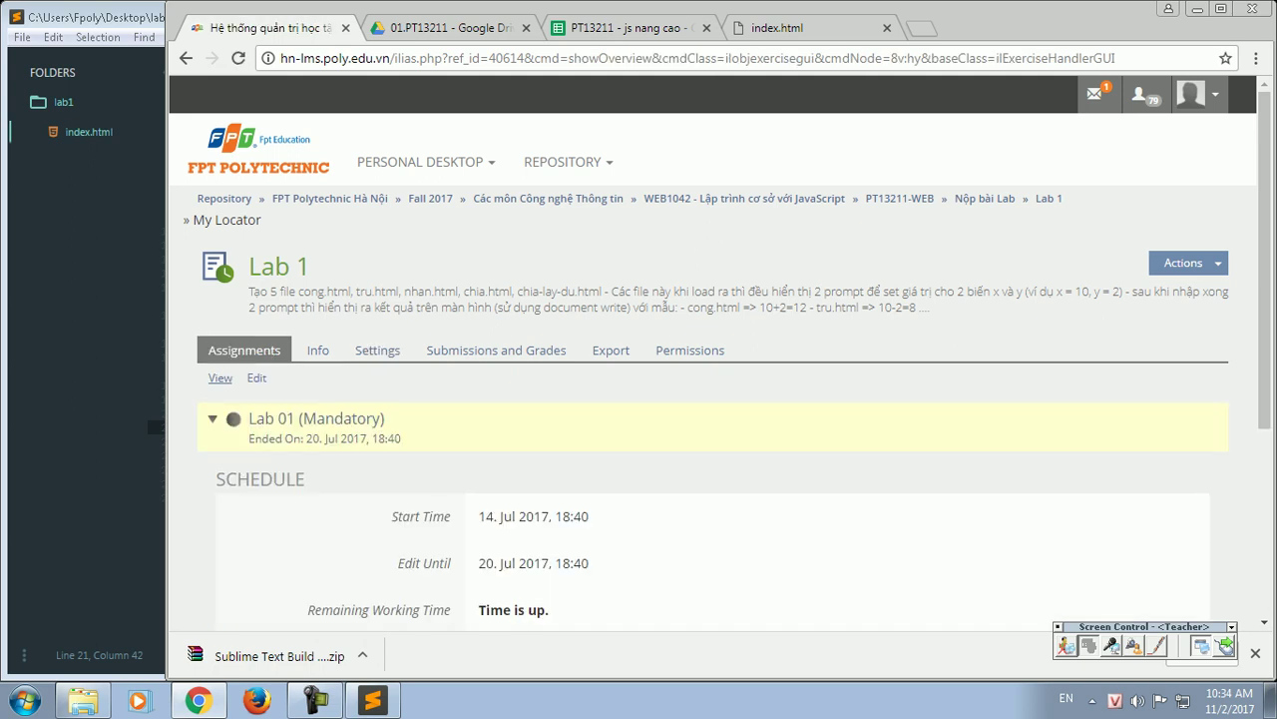
left_click(377, 350)
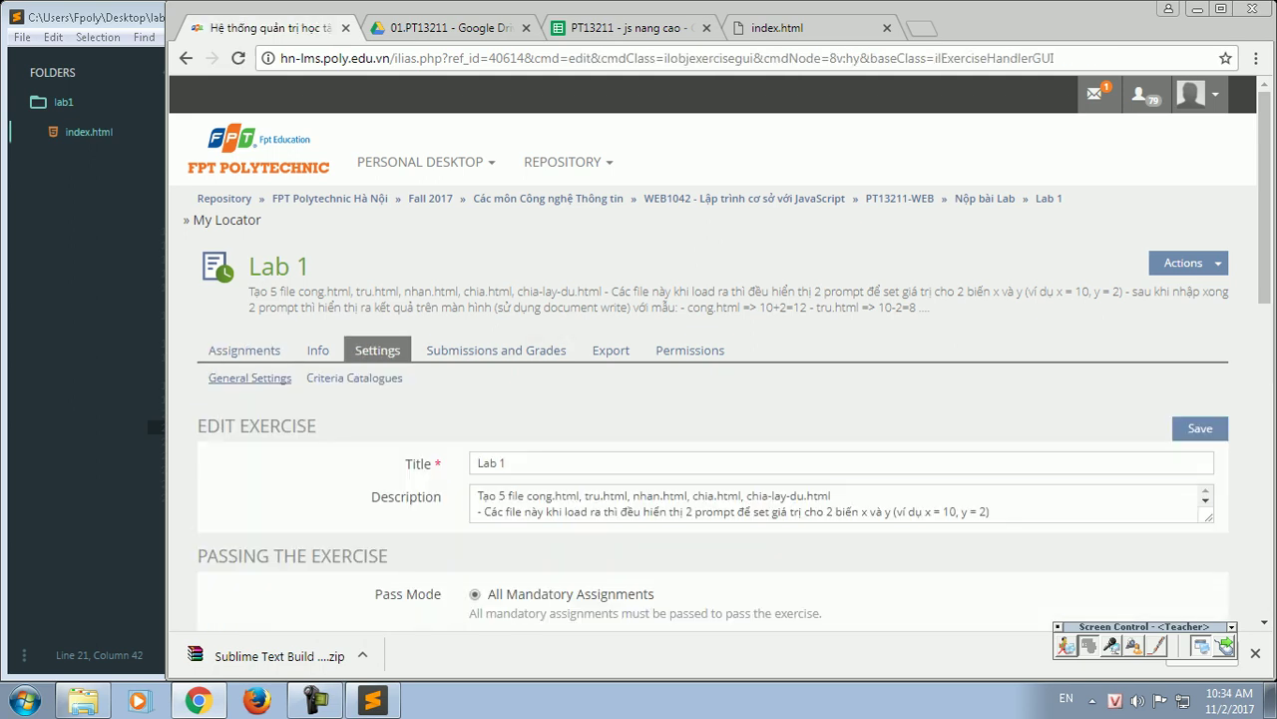
left_click(739, 504)
key("ctrl+a")
- Open the Lab 01 assignment for editing and paste the copied description into its Work Instructions
left_click(240, 350)
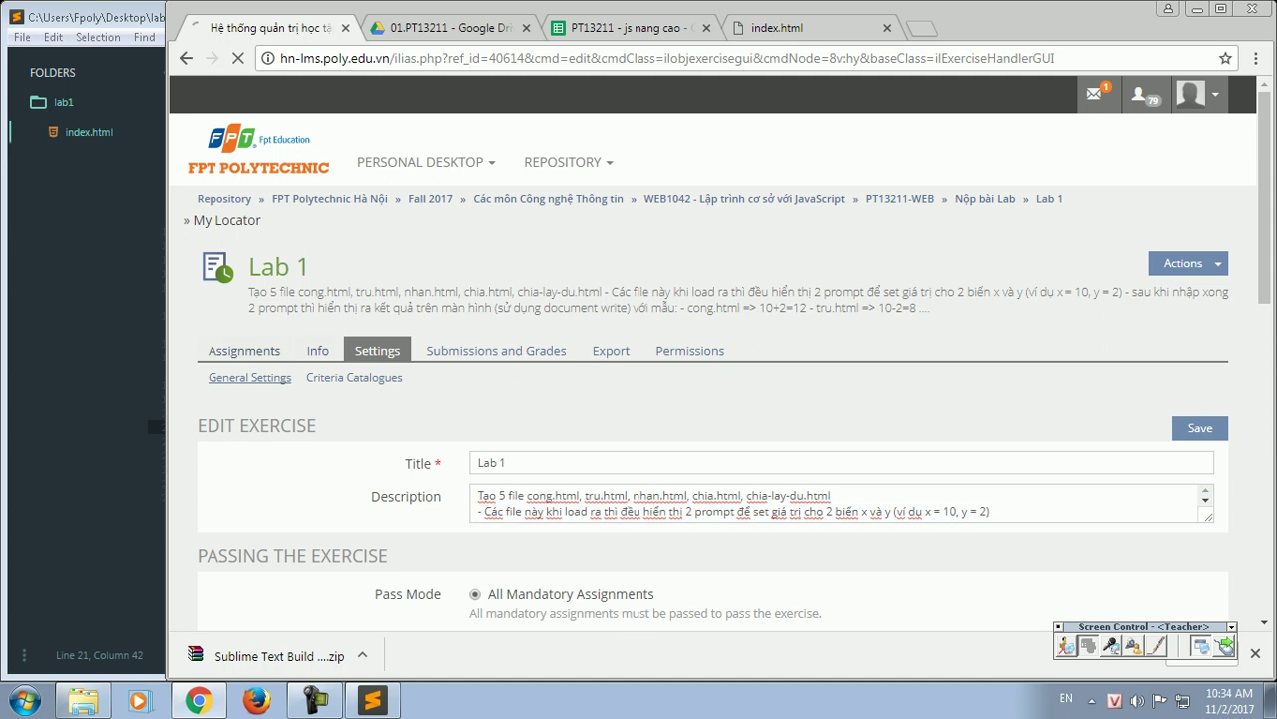
left_click(257, 377)
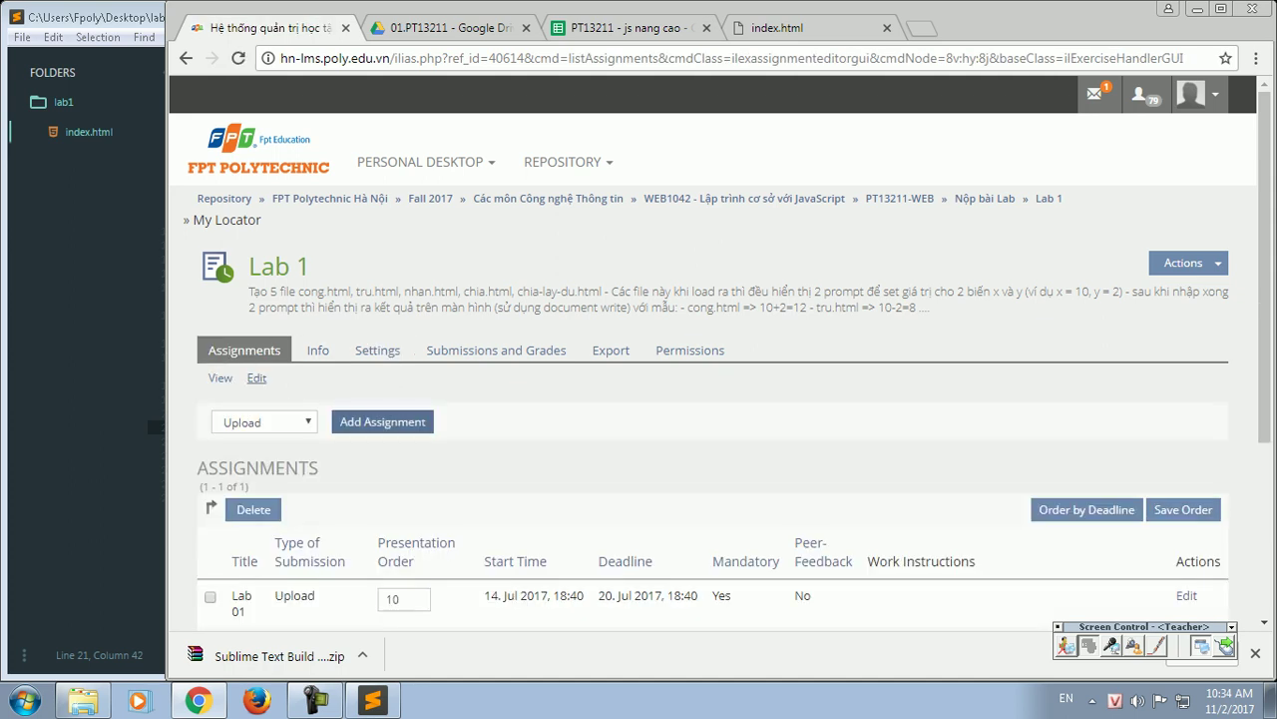
scroll(713, 449, "down", 3)
left_click(1187, 408)
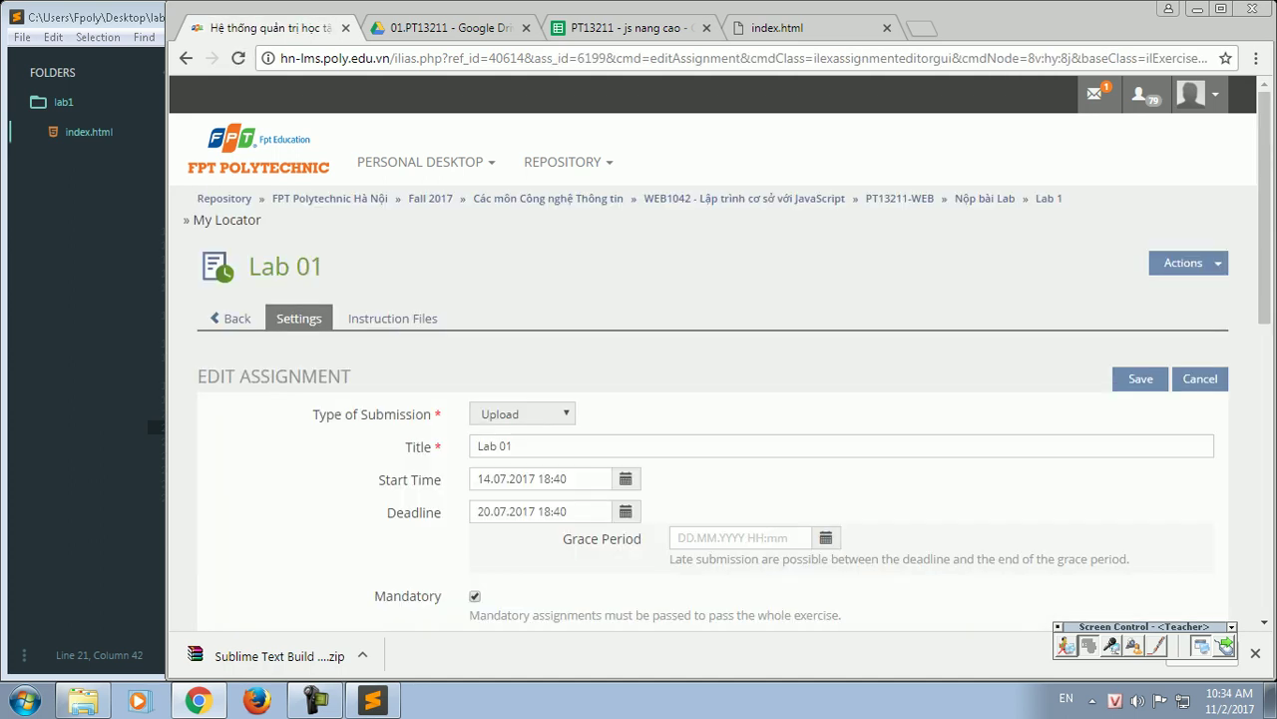
scroll(714, 399, "down", 5)
left_click(478, 300)
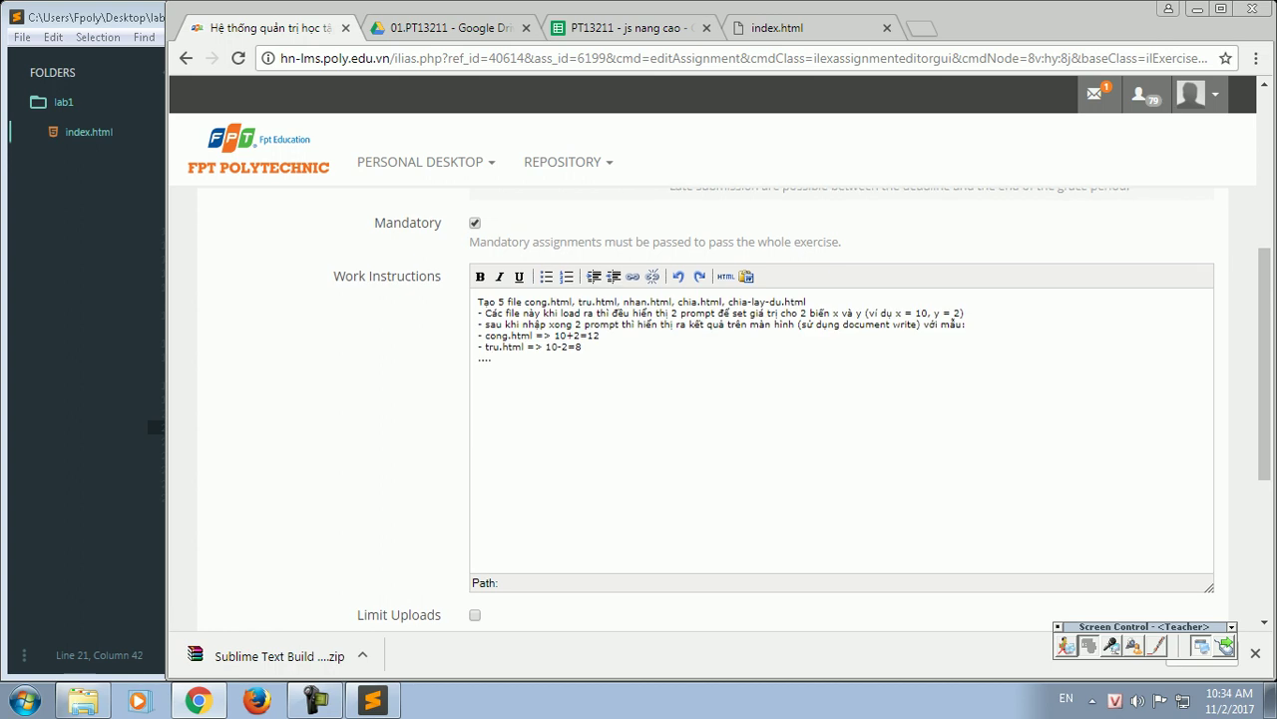
- Set the Lab 01 assignment's start time to 02.11.2017 10:35
left_click(624, 385)
left_click(643, 211)
key("Escape")
- Set the Lab 01 assignment's deadline to 03.11.2017 23:55 and save the assignment
left_click(625, 418)
left_click(665, 246)
left_click(772, 282)
left_click(934, 366)
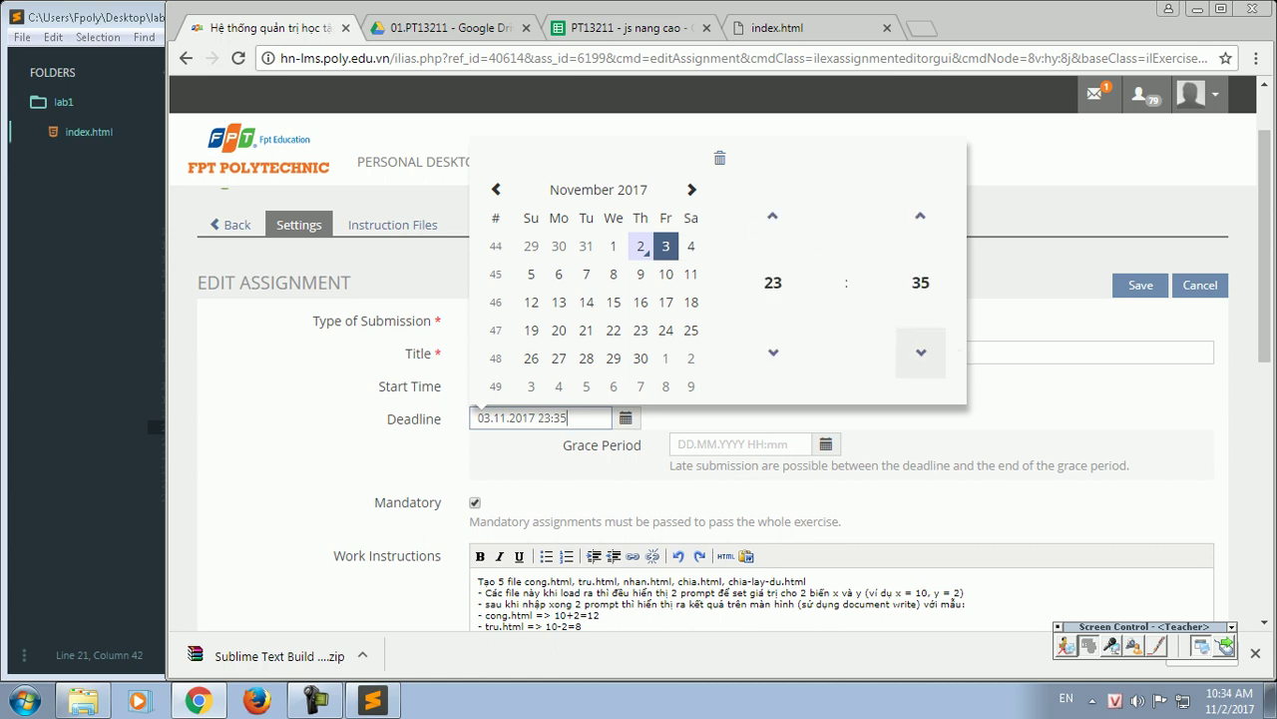
left_click(921, 283)
left_click(934, 325)
left_click(1140, 286)
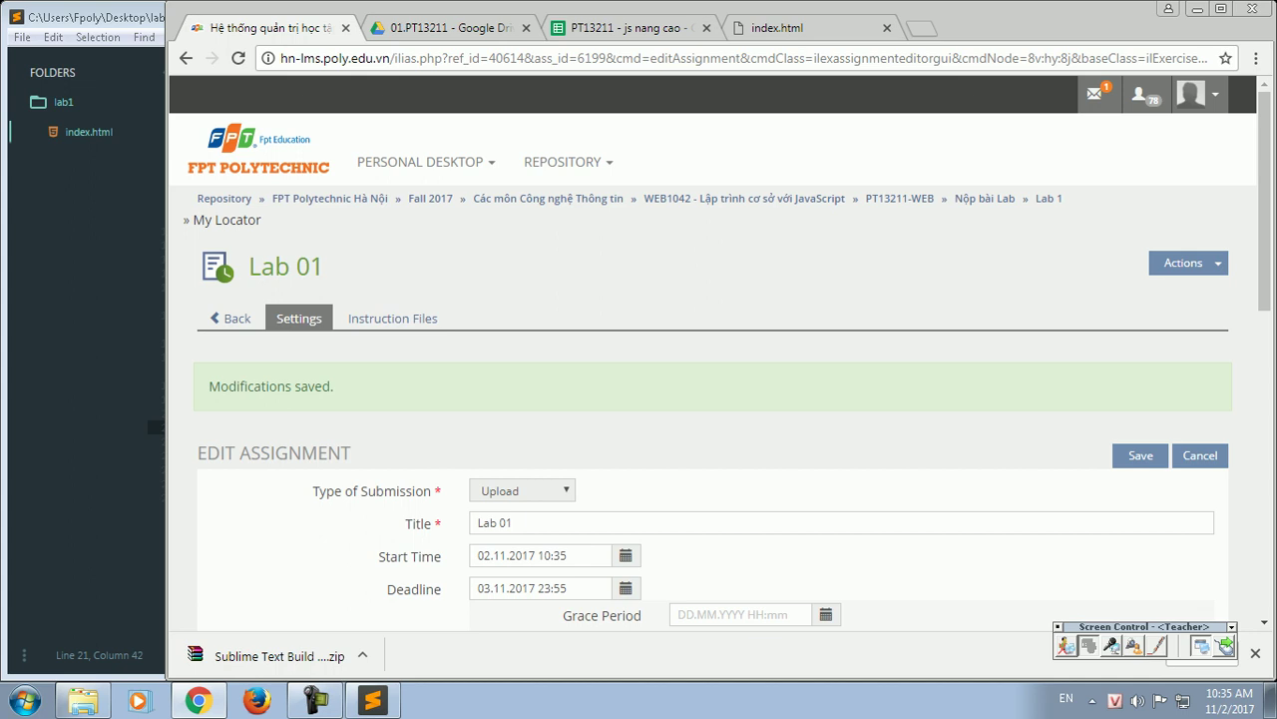
- Switch to the Netop Teacher window for LAB201
scroll(713, 419, "down", 3)
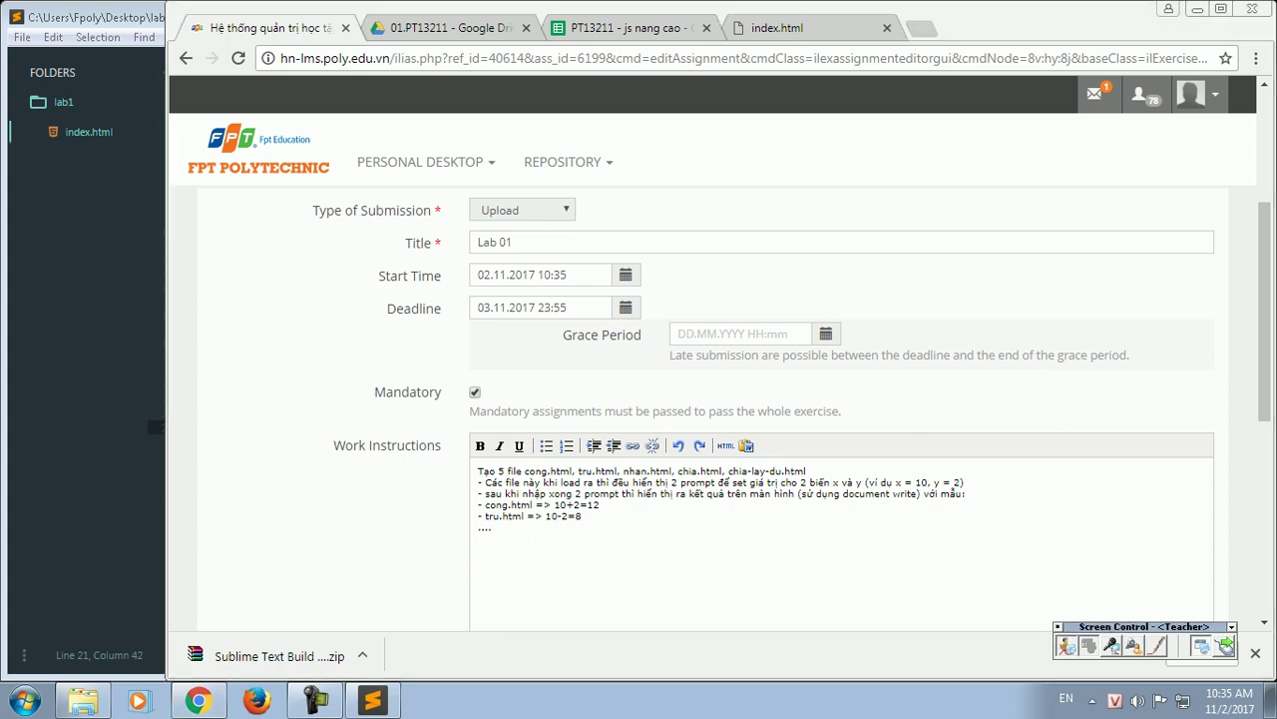
left_click(1066, 646)
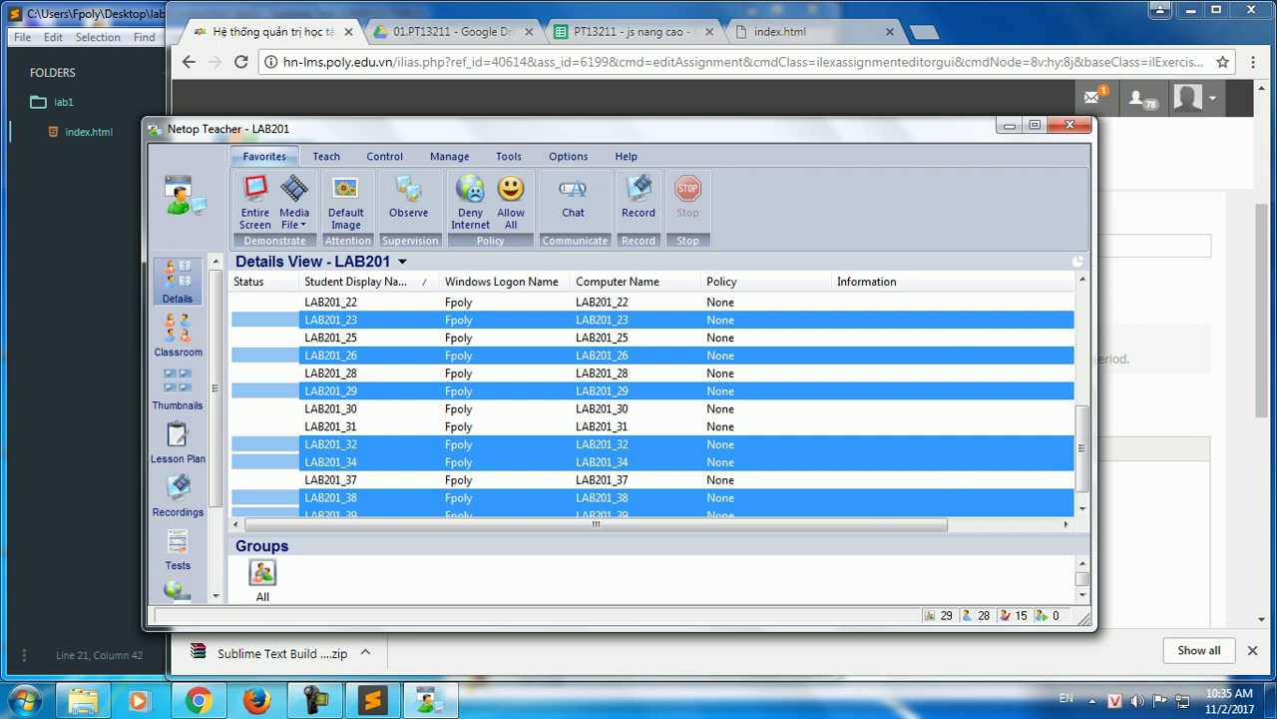